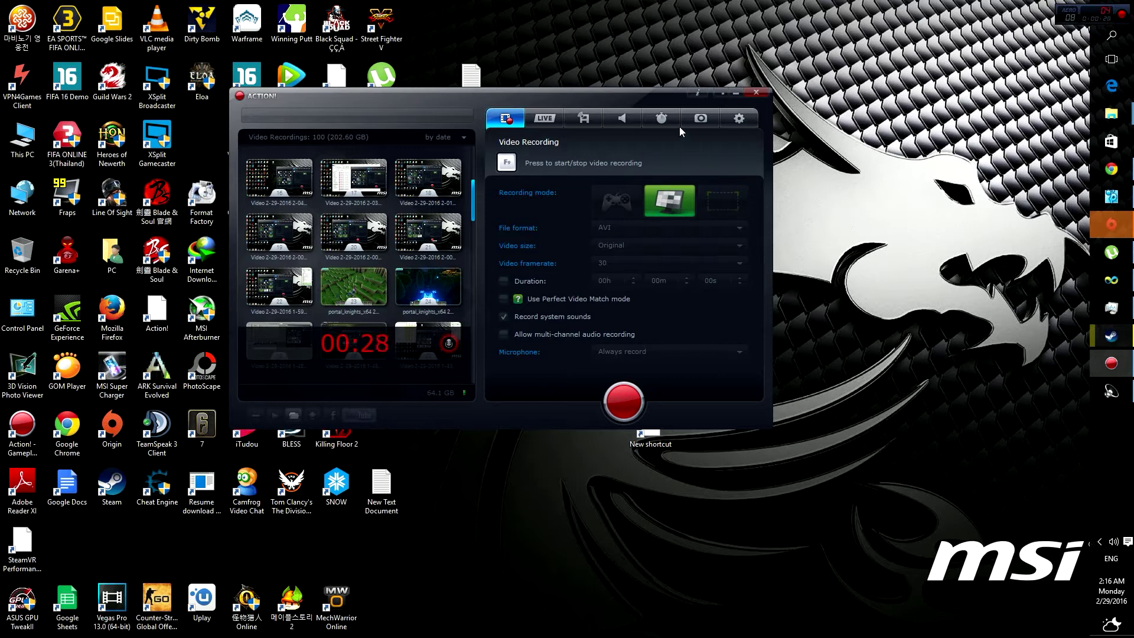
# Step: Review the video recording, general and audio settings of Action!, including the separate microphone track option, and return to the recording page
pyautogui.click(738, 116)
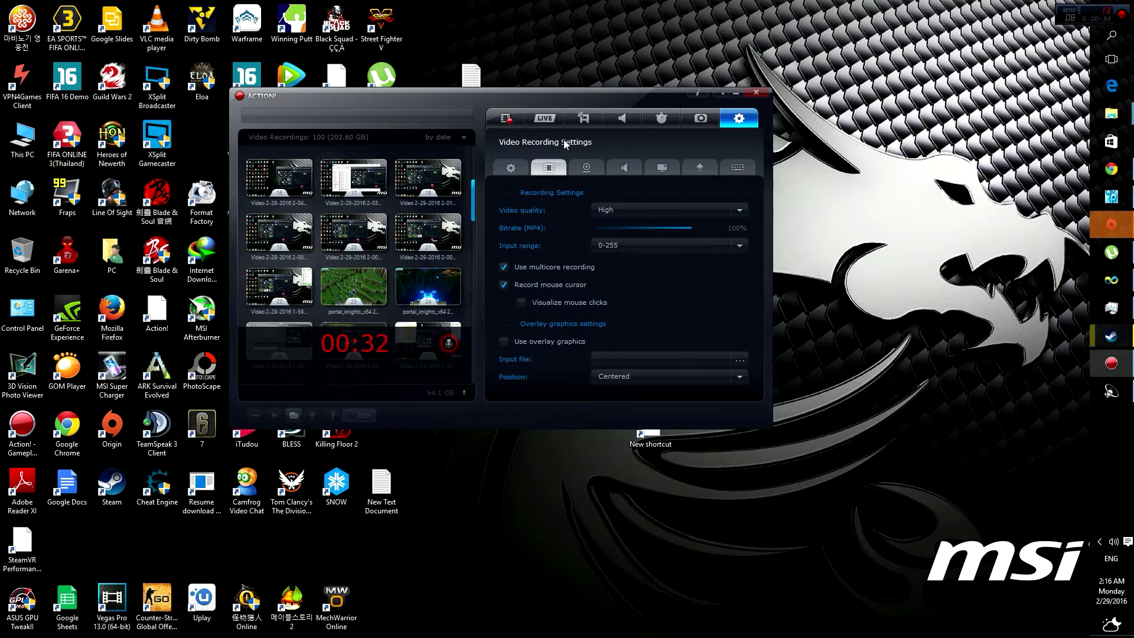
pyautogui.click(515, 168)
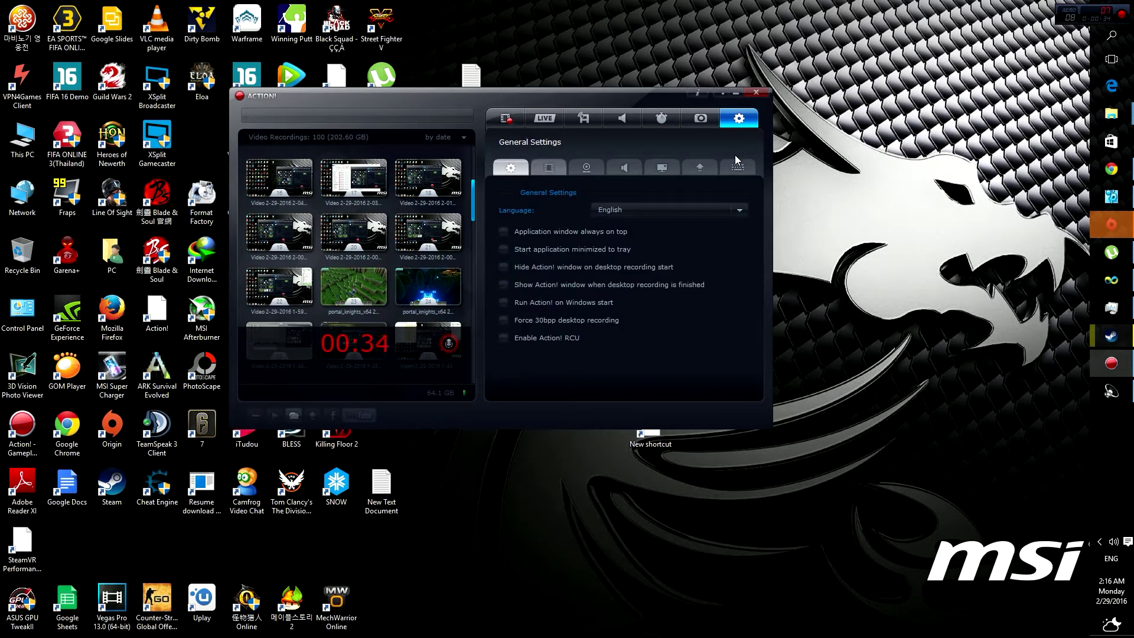
pyautogui.click(623, 167)
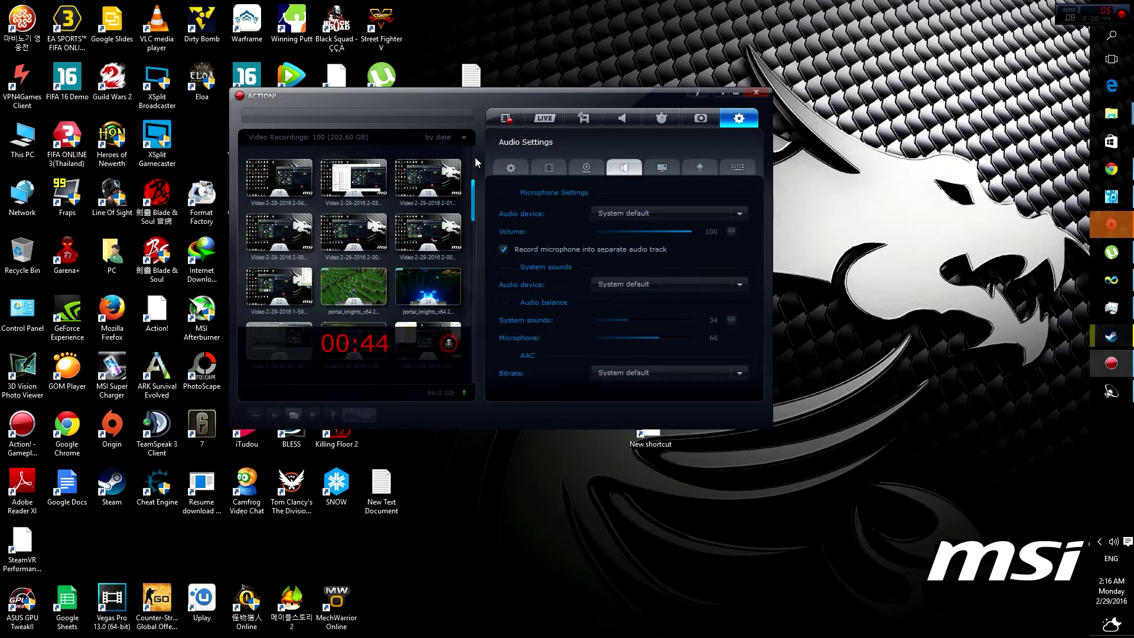
pyautogui.click(506, 118)
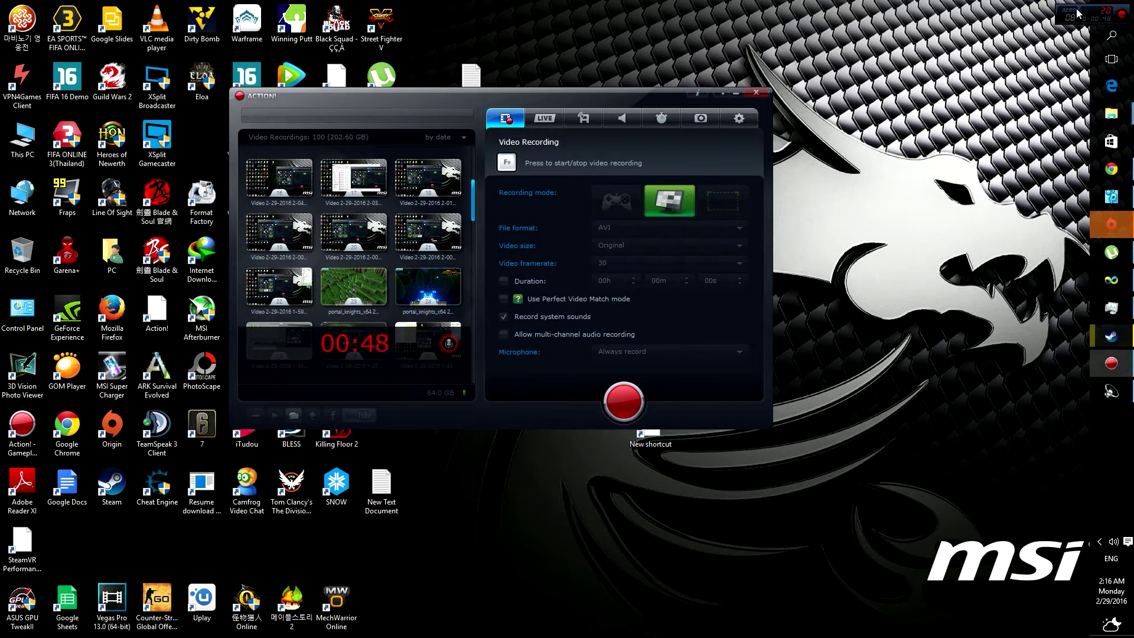
# Step: Open Vegas Pro 13.0 and add the 14-second portal_knights video from Local Disk (G:) to the timeline, matching the project settings to it
pyautogui.click(1106, 6)
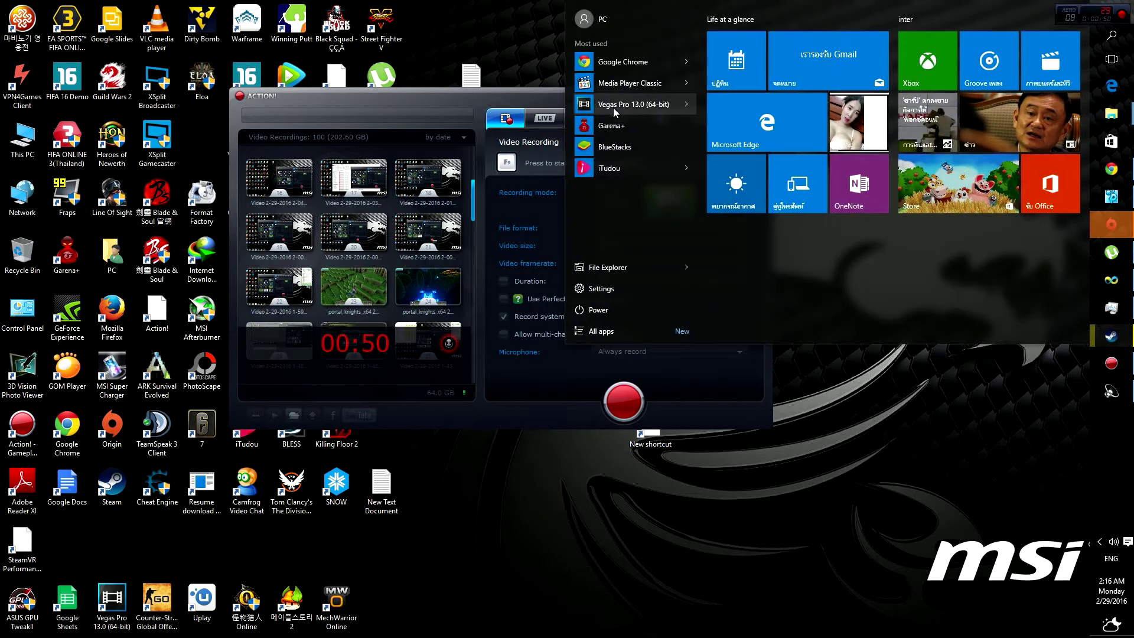
pyautogui.click(616, 110)
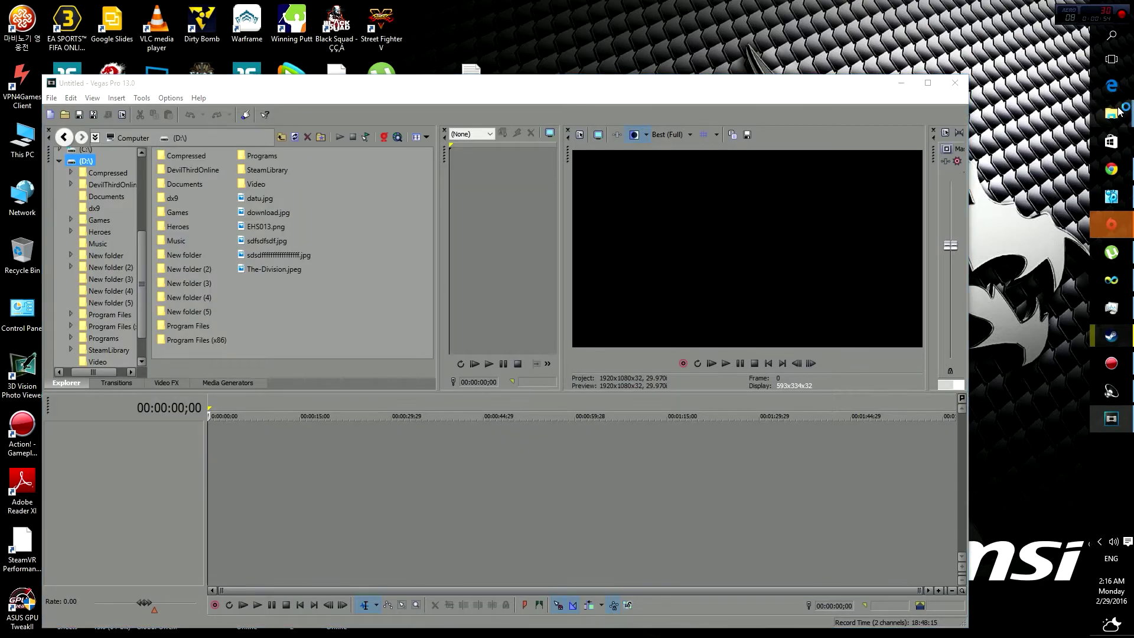
pyautogui.moveTo(1118, 111)
pyautogui.click(1040, 165)
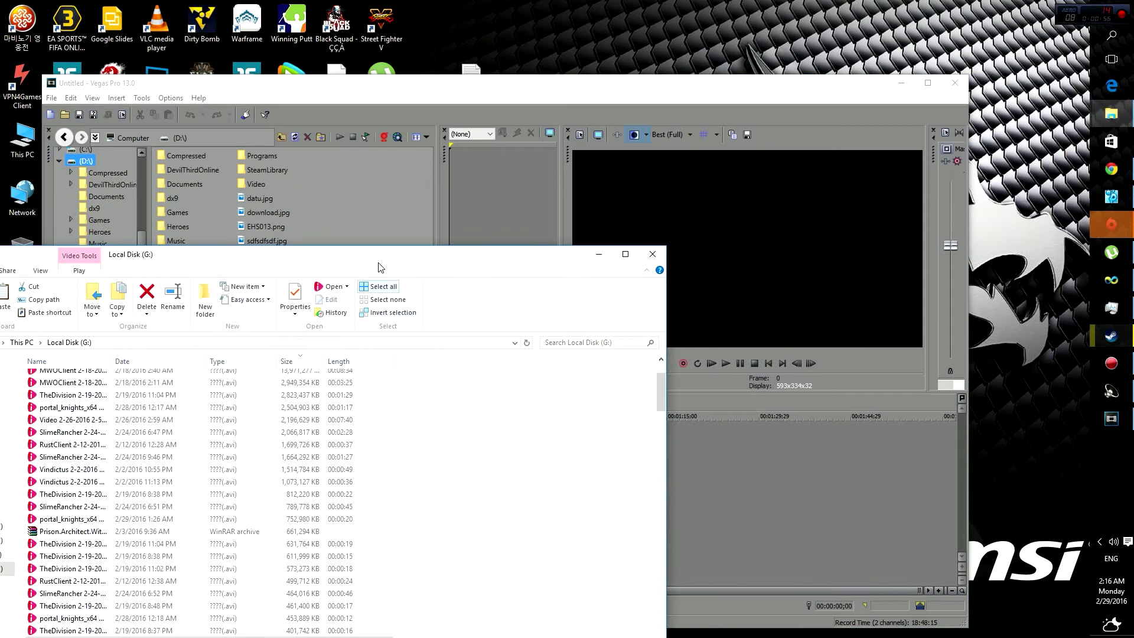
pyautogui.moveTo(380, 256); pyautogui.dragTo(1008, 57)
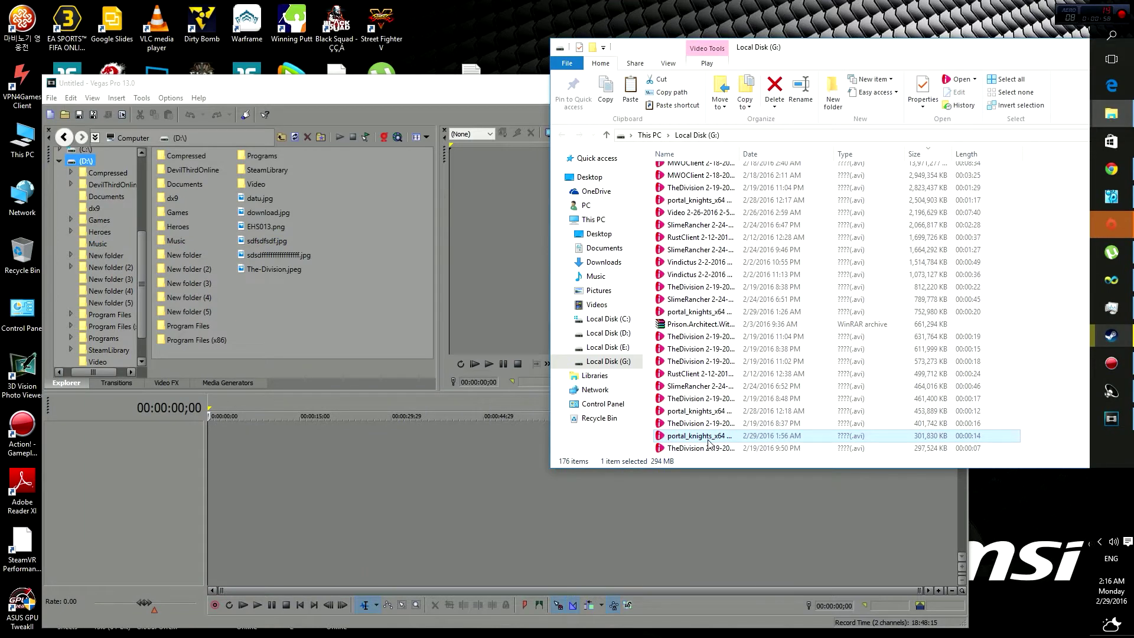
pyautogui.moveTo(709, 443); pyautogui.dragTo(218, 466)
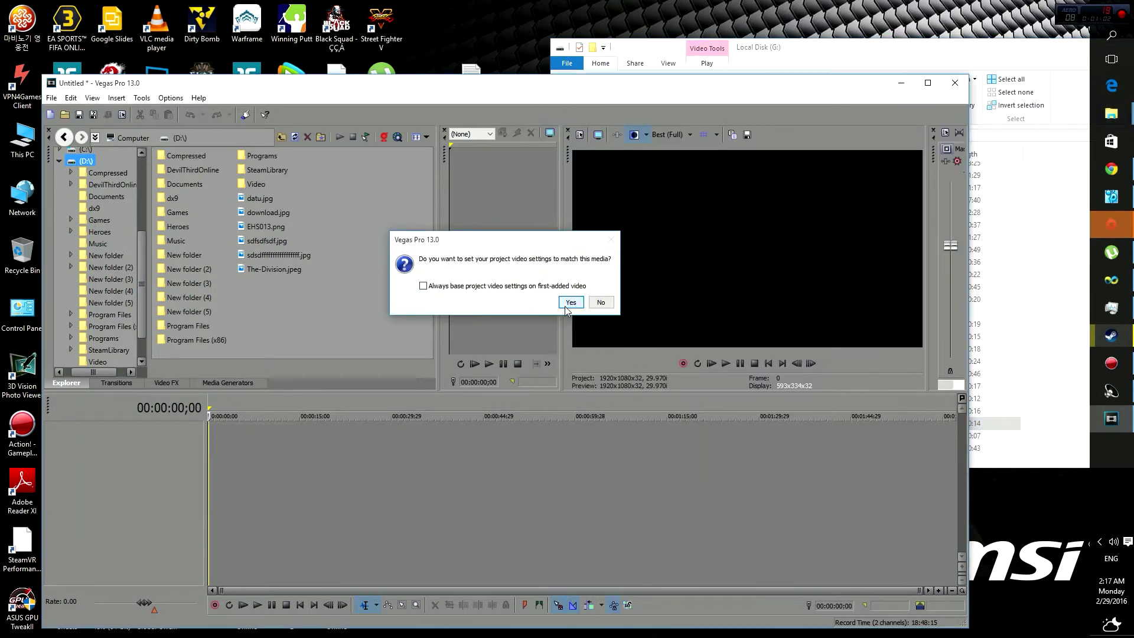
pyautogui.click(566, 307)
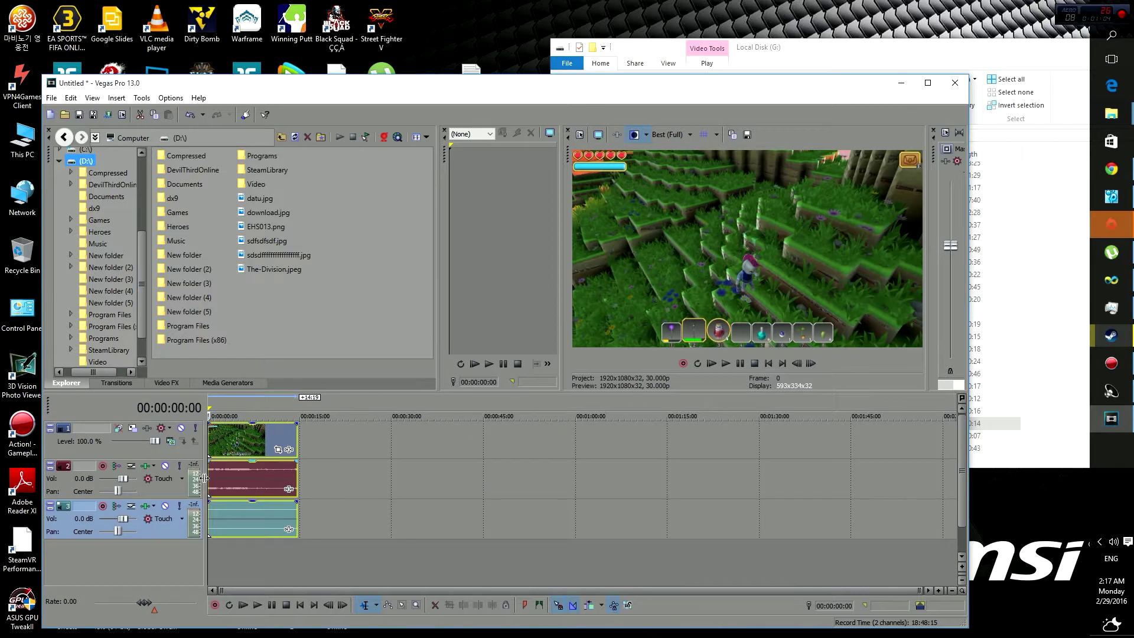
# Step: Play the project and balance the audio, setting track 2's volume to about -25.6 dB and track 3's to 12.0 dB
pyautogui.moveTo(121, 478); pyautogui.dragTo(114, 479)
pyautogui.moveTo(123, 518); pyautogui.dragTo(159, 522)
pyautogui.click(724, 364)
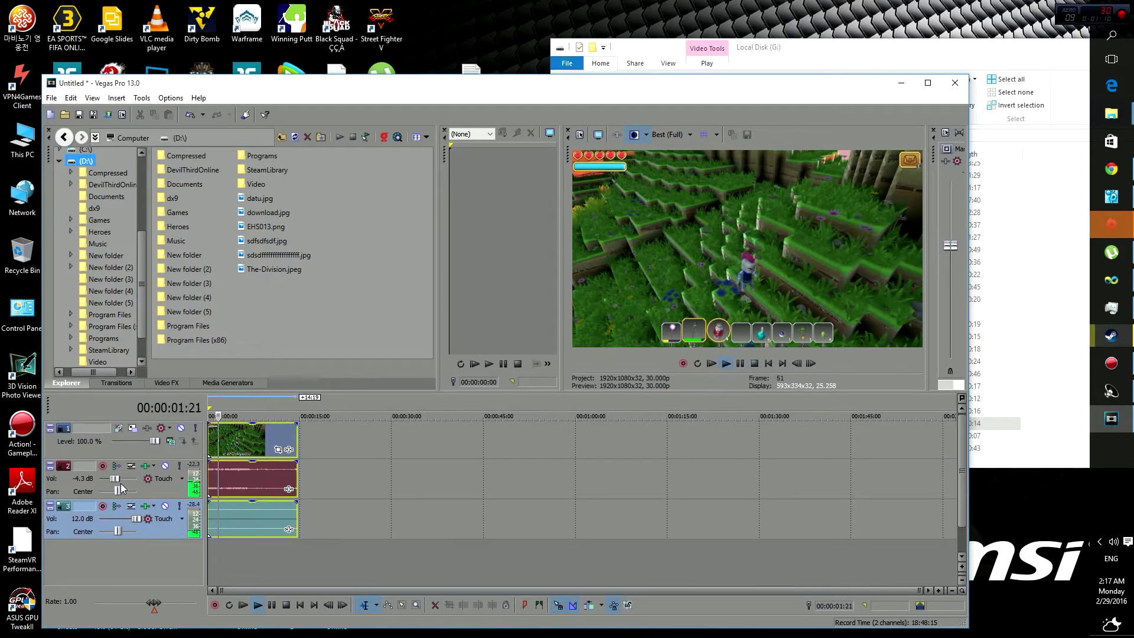
pyautogui.moveTo(115, 481); pyautogui.dragTo(106, 480)
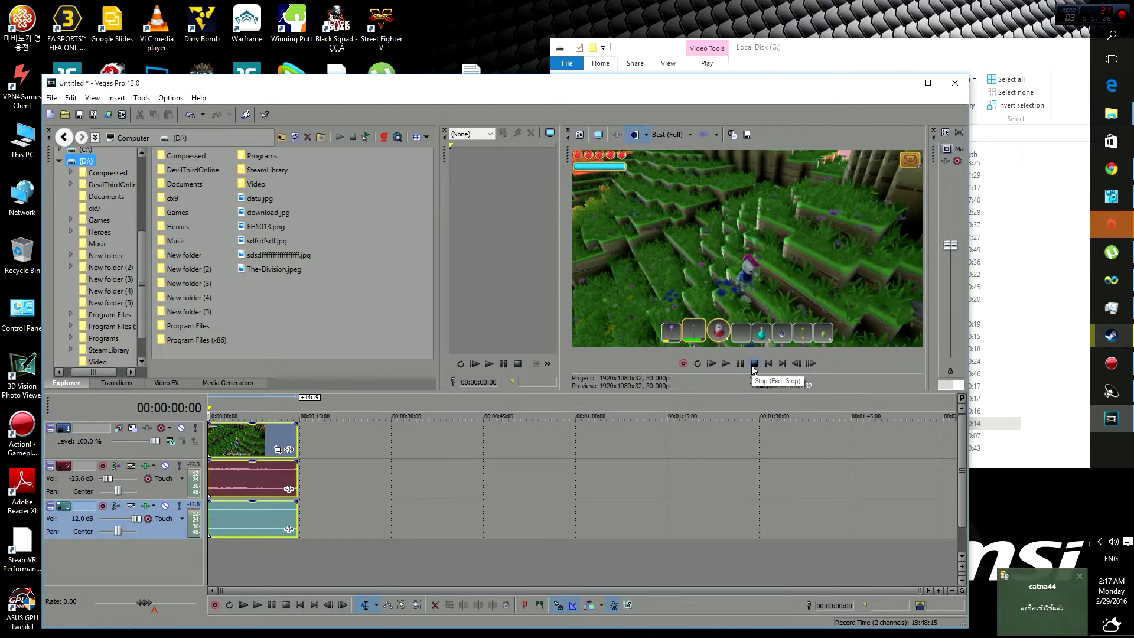
pyautogui.click(1082, 576)
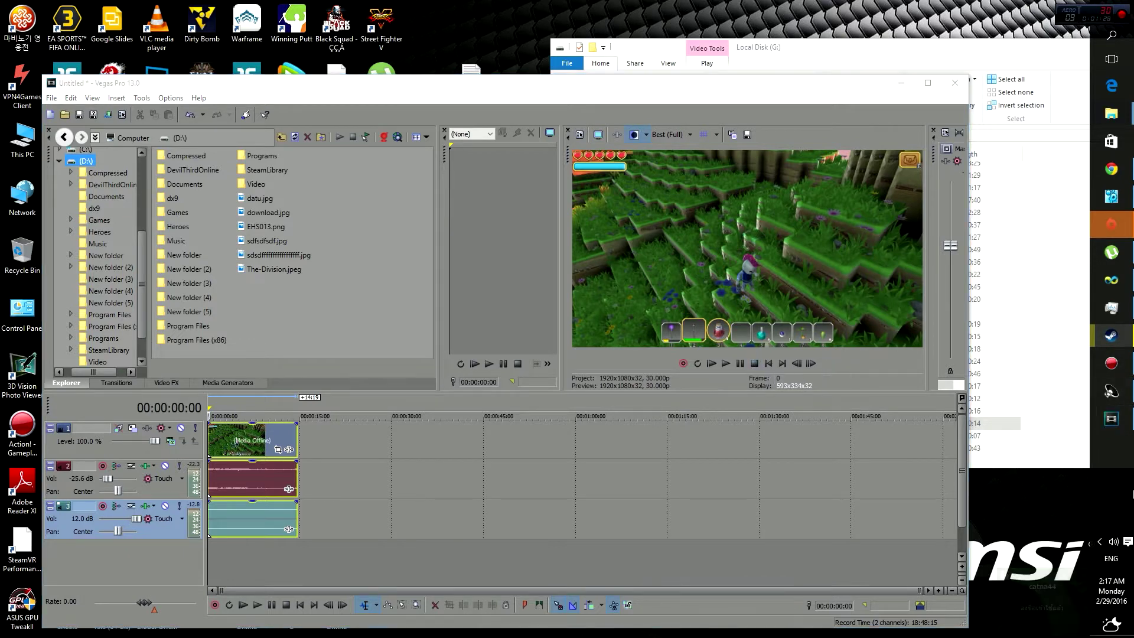
pyautogui.click(1099, 542)
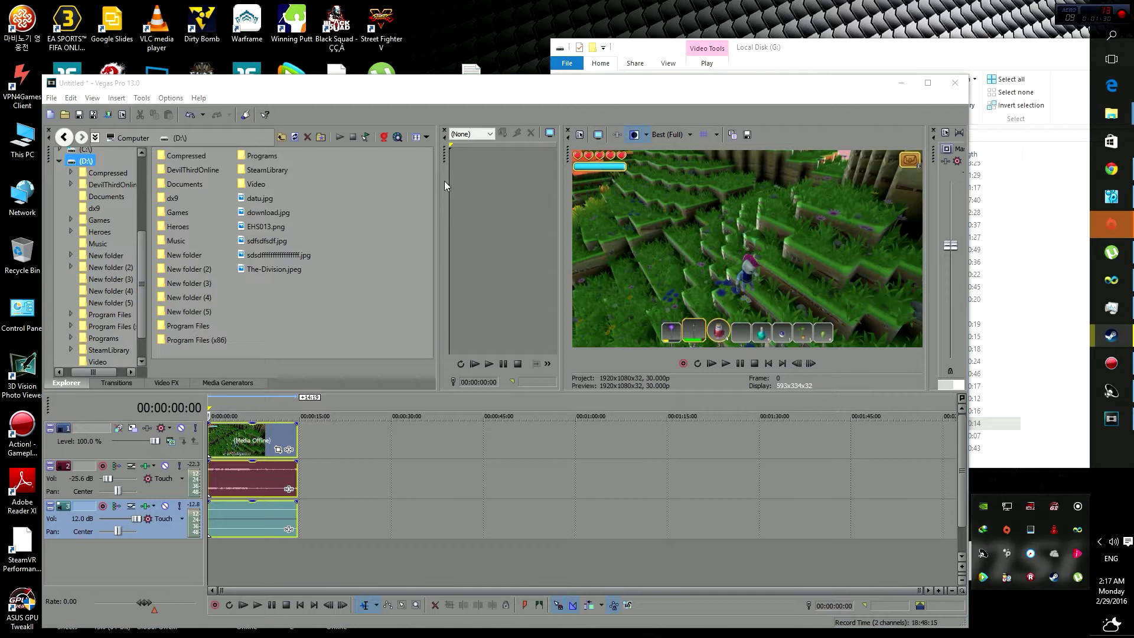
pyautogui.click(446, 98)
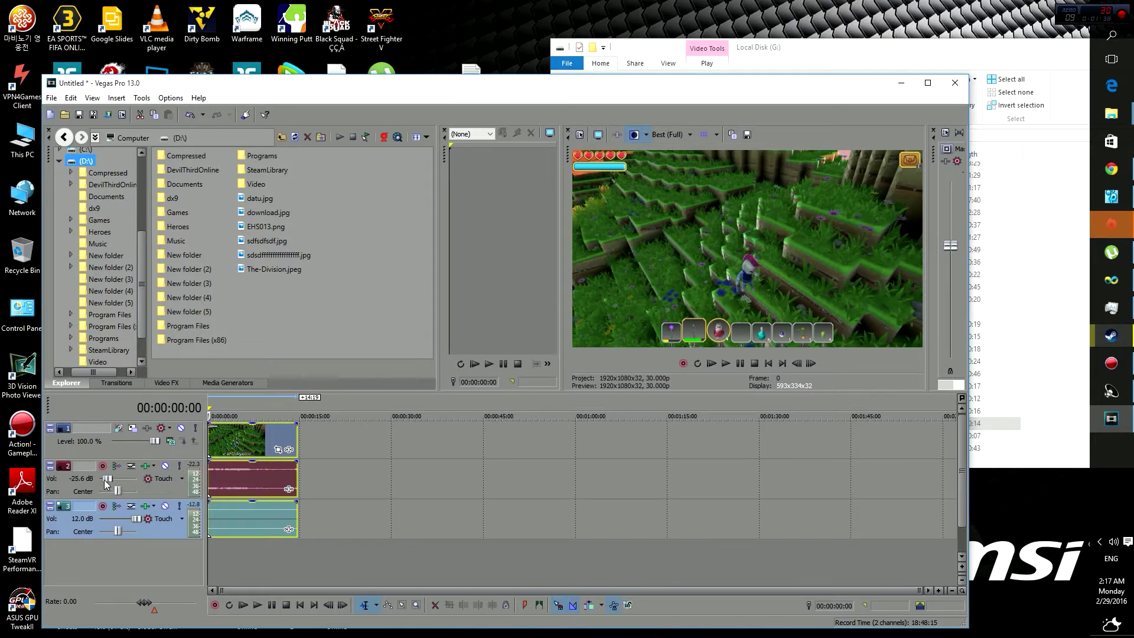
# Step: Lower the volume of audio track 2 further, and mute both that track and video track 1
pyautogui.moveTo(104, 480); pyautogui.dragTo(93, 479)
pyautogui.click(165, 466)
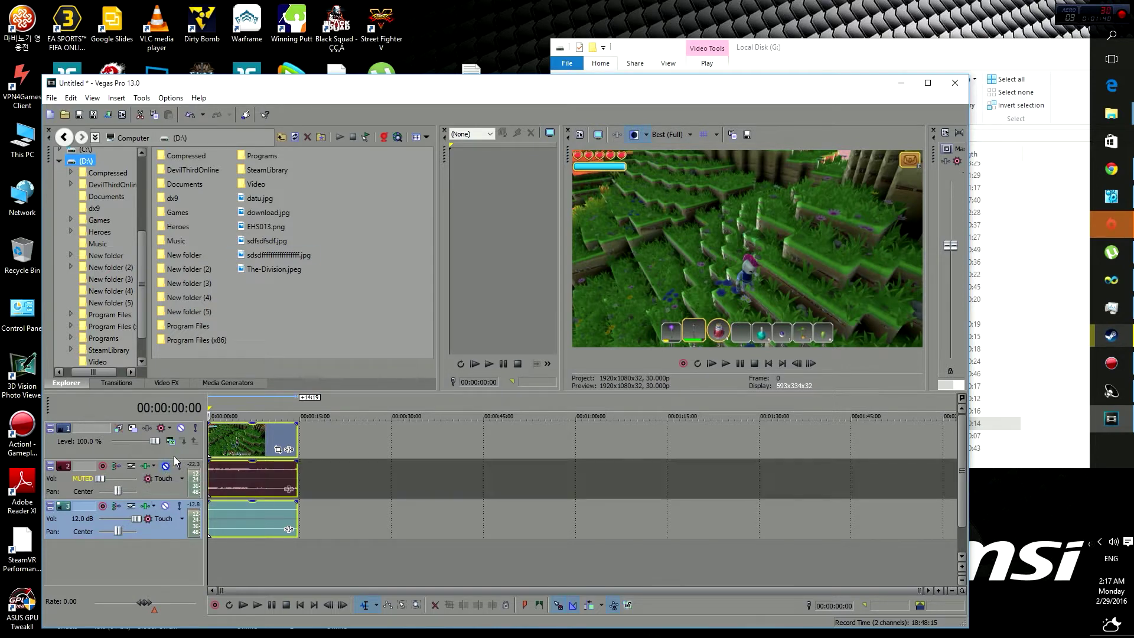
pyautogui.click(181, 427)
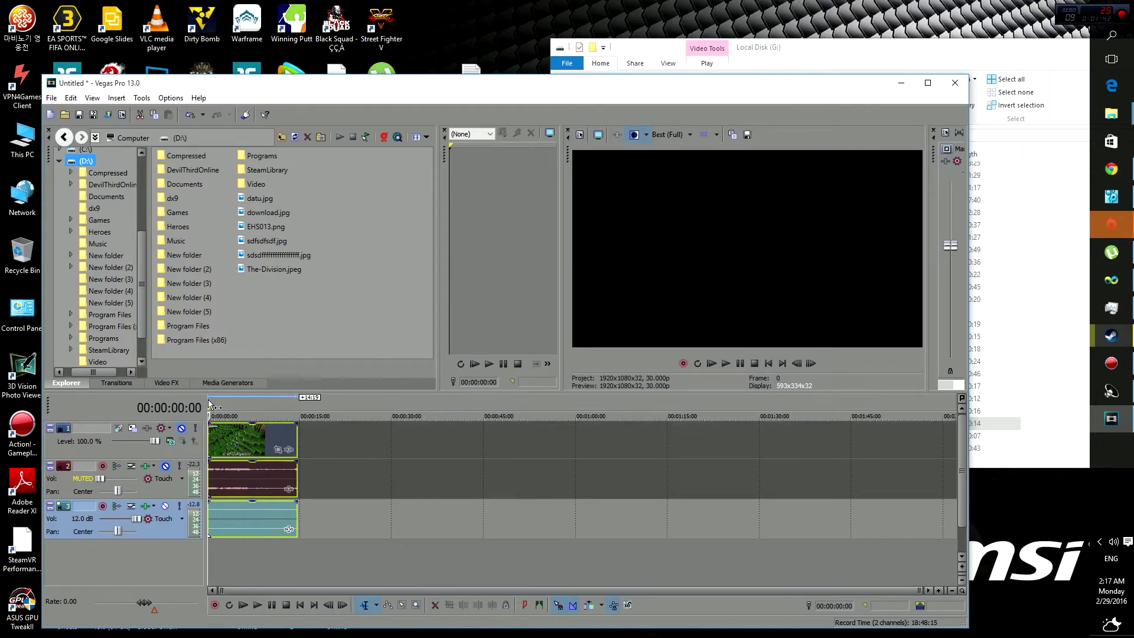
# Step: Set the loop region over the whole clip and choose the MP3 render template 320 Kbps, CD Transparent Audio
pyautogui.moveTo(208, 400); pyautogui.dragTo(297, 405)
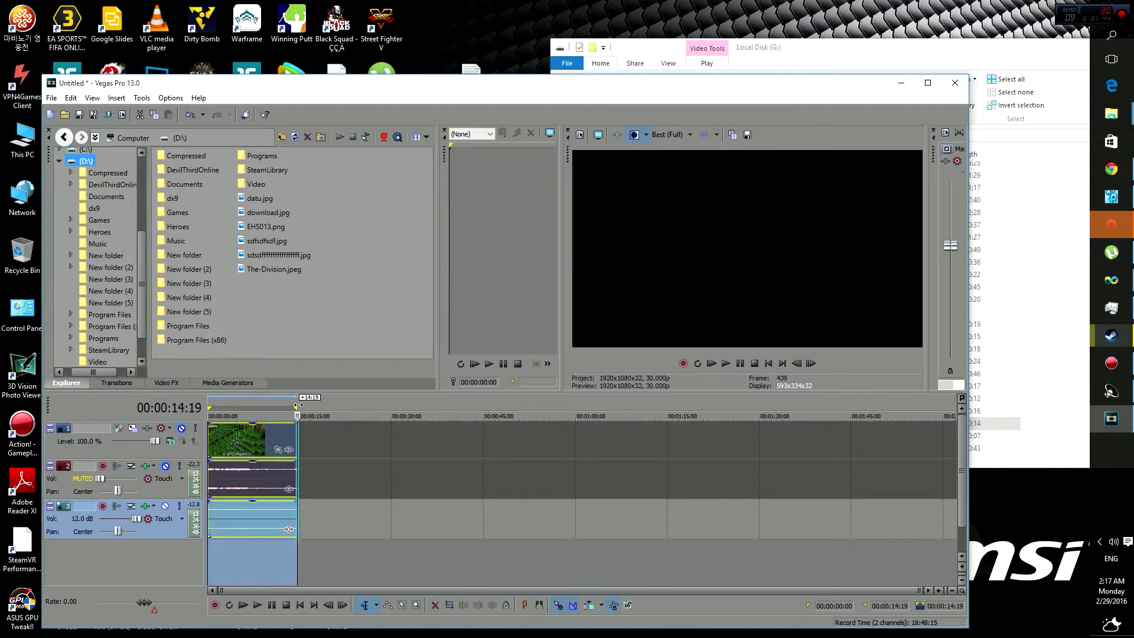
pyautogui.click(56, 99)
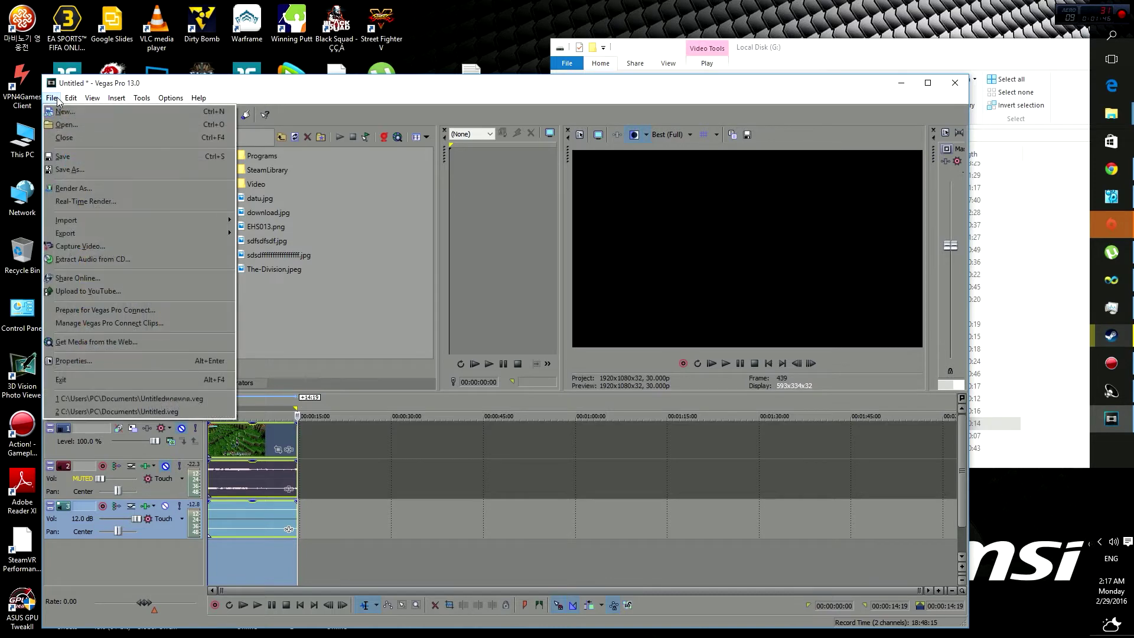
pyautogui.click(73, 187)
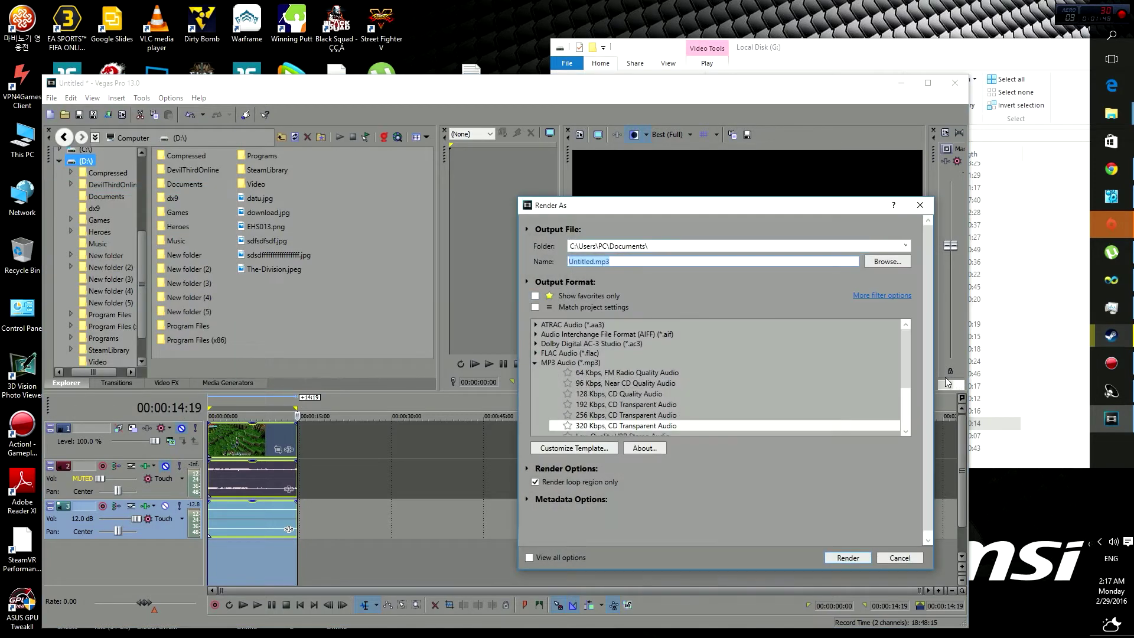
pyautogui.moveTo(902, 361); pyautogui.dragTo(907, 403)
pyautogui.click(657, 389)
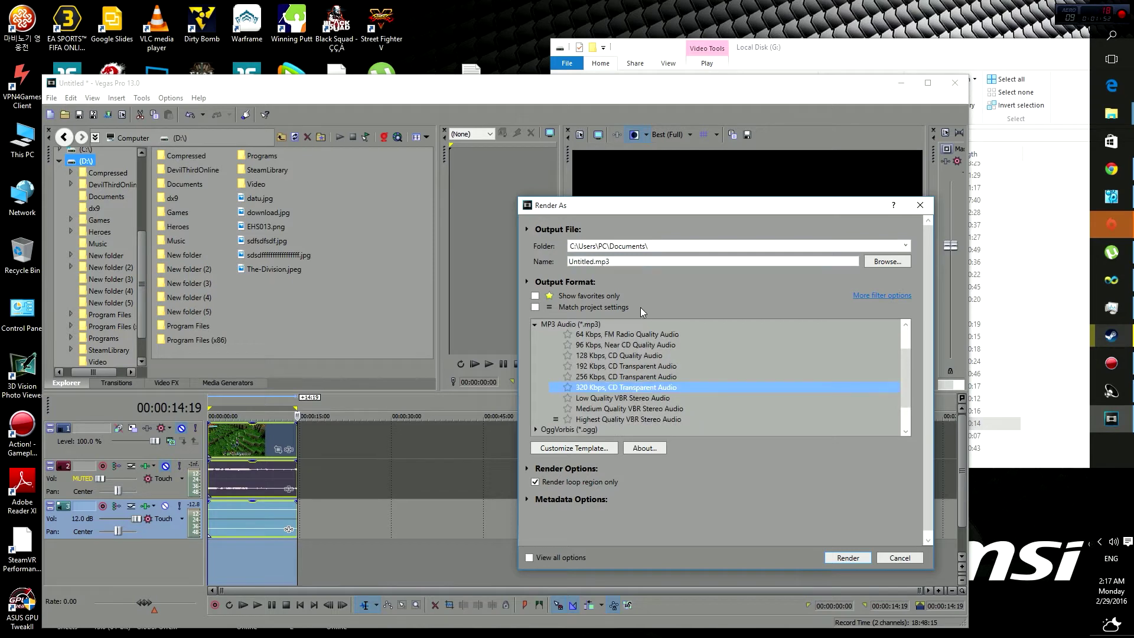
# Step: Name the output file pk55 and render the loop region as MP3 to the Documents folder
pyautogui.click(595, 261)
pyautogui.click(595, 262)
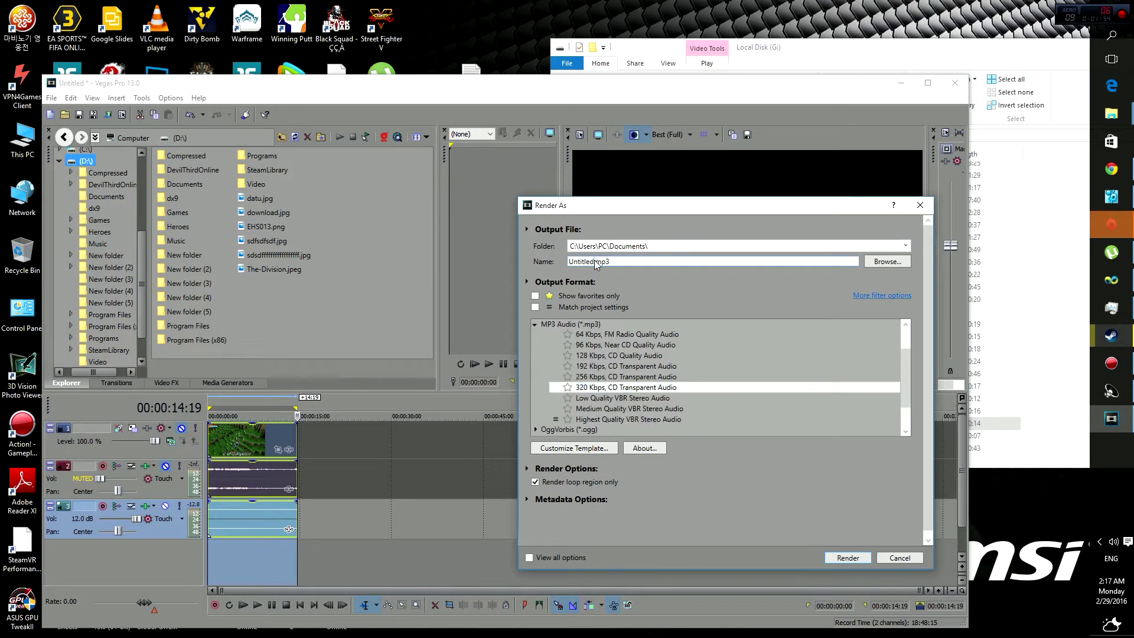
pyautogui.moveTo(594, 262); pyautogui.dragTo(561, 264)
pyautogui.write('pk55')
pyautogui.click(842, 558)
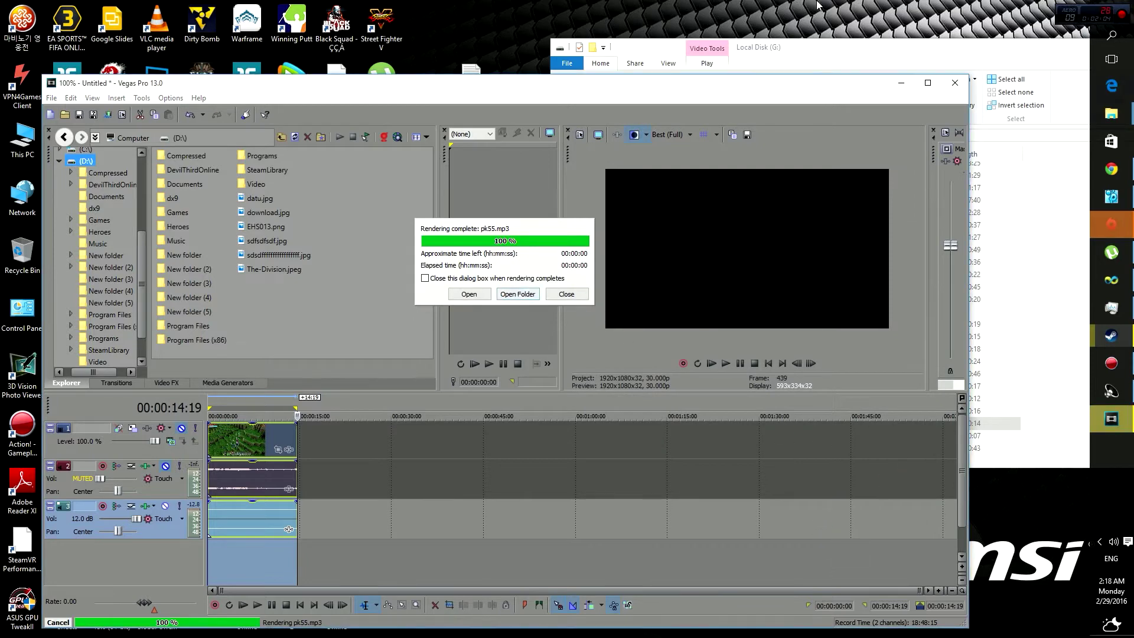
# Step: Minimize the Vegas Pro, File Explorer and Action! windows, launch Audacity and dismiss its welcome message
pyautogui.click(901, 83)
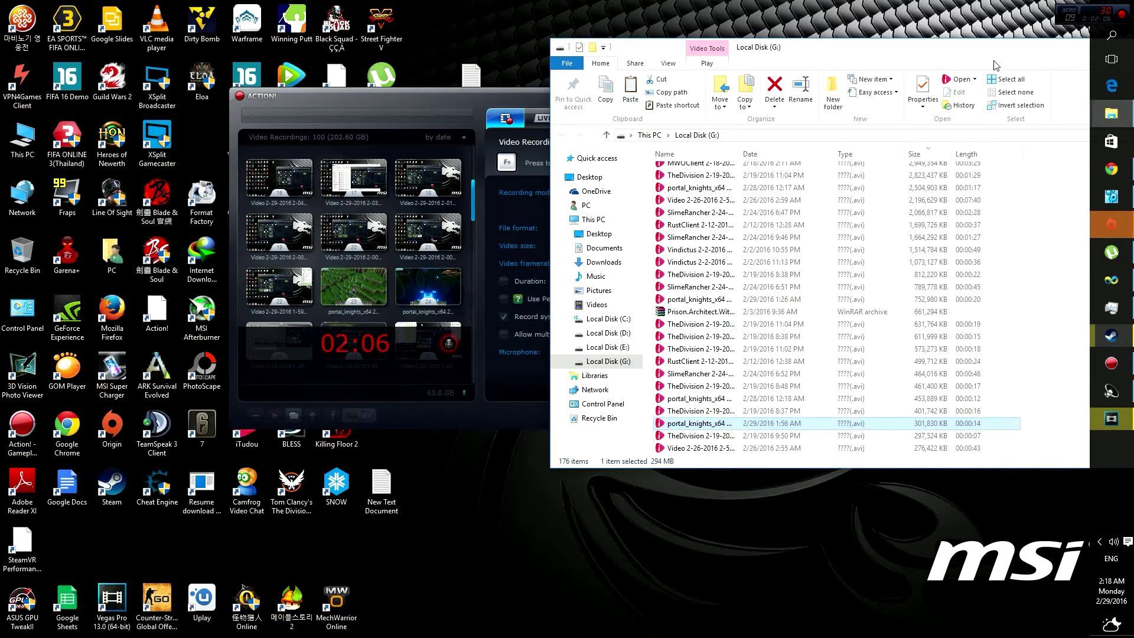
pyautogui.moveTo(1039, 47); pyautogui.dragTo(842, 225)
pyautogui.click(830, 222)
pyautogui.click(736, 92)
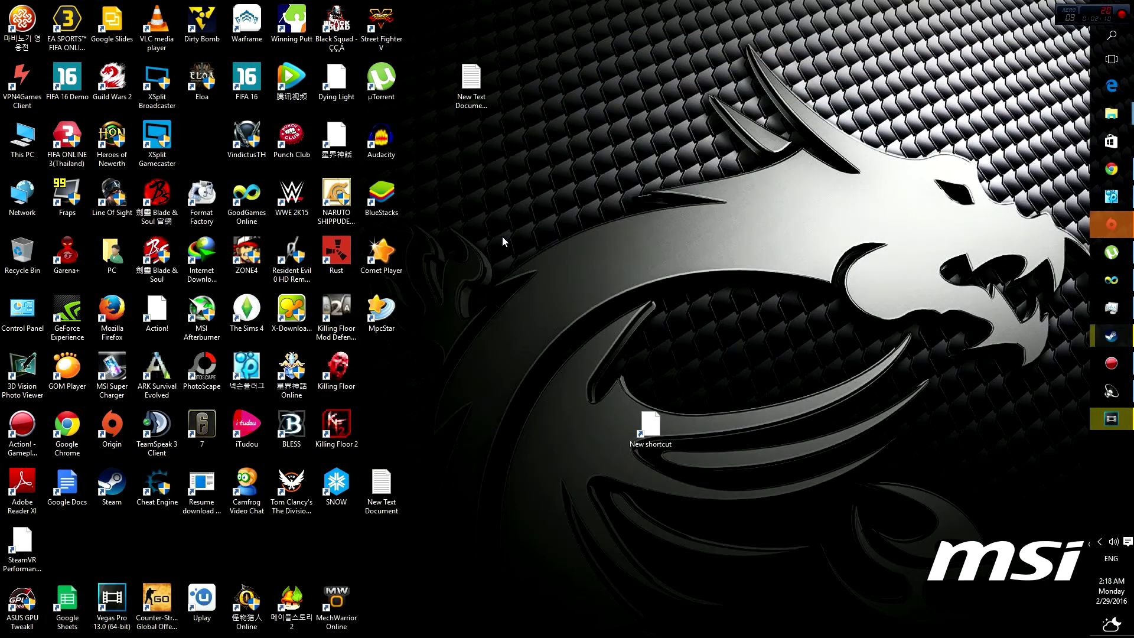
pyautogui.doubleClick(381, 140)
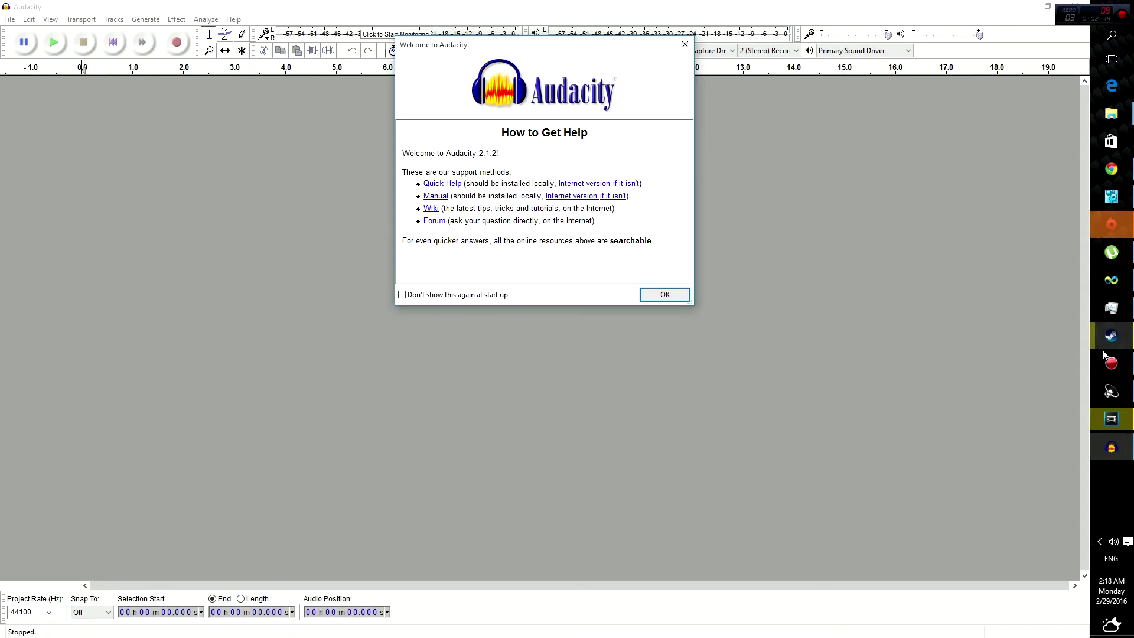
pyautogui.click(659, 294)
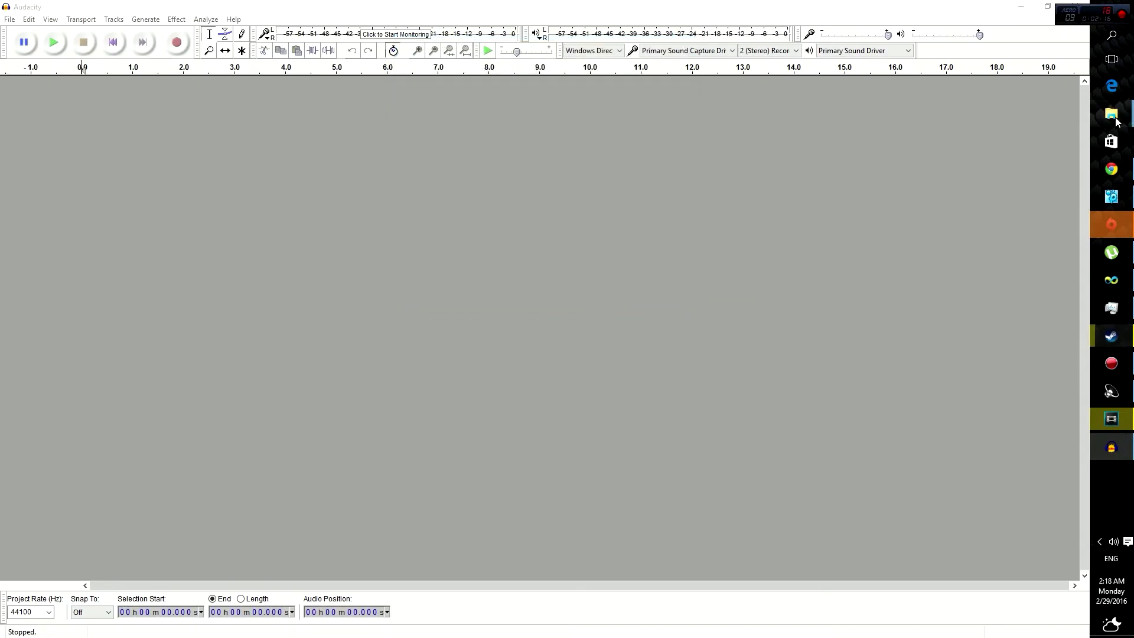
# Step: Find pk55 in the Documents folder and import it into Audacity as a new track
pyautogui.moveTo(1115, 121)
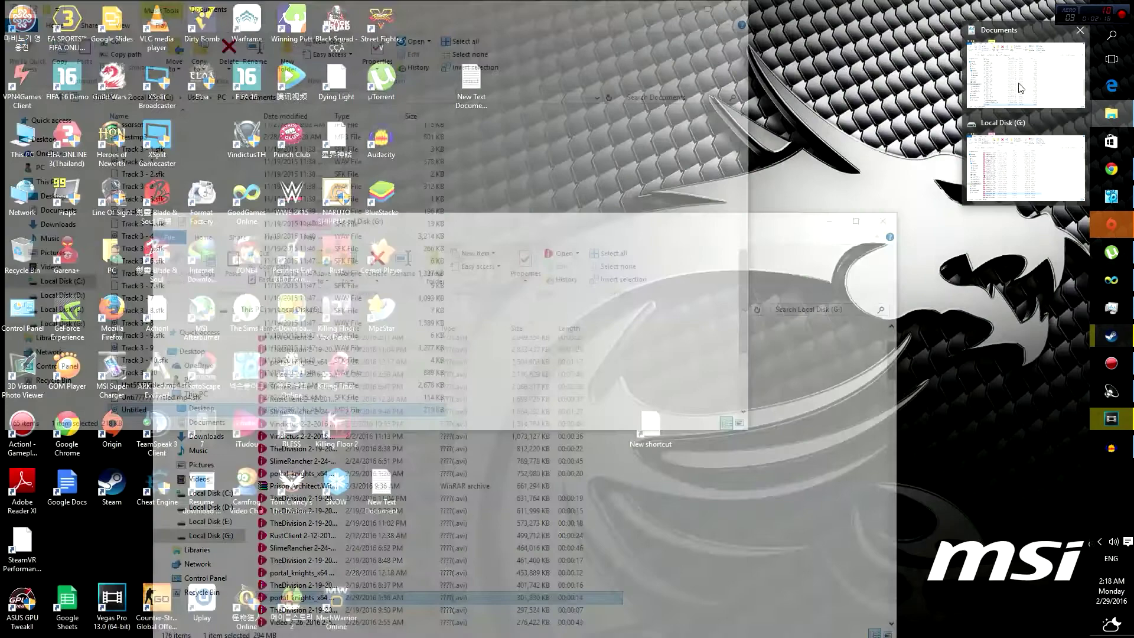
pyautogui.click(1021, 74)
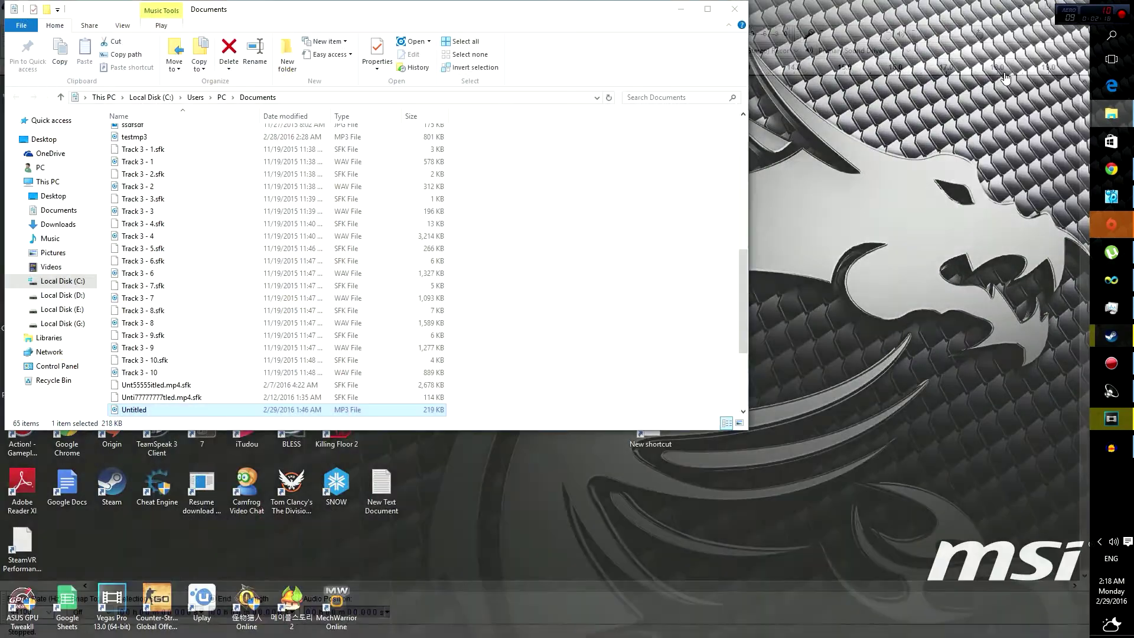
pyautogui.scroll(-4, 391, 286)
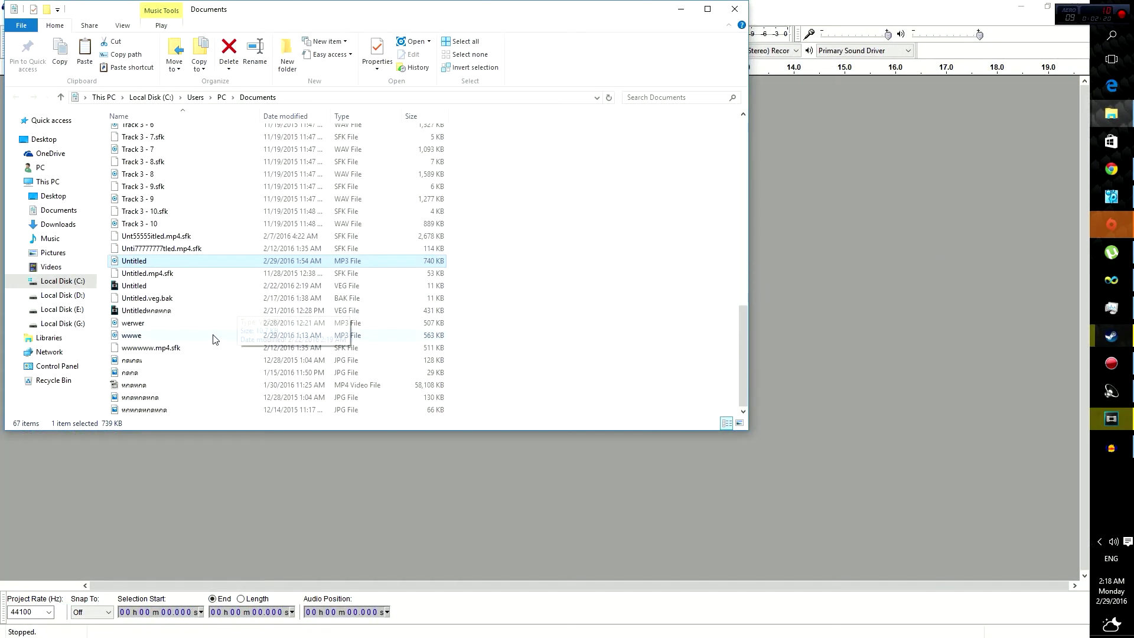
pyautogui.scroll(9, 178, 347)
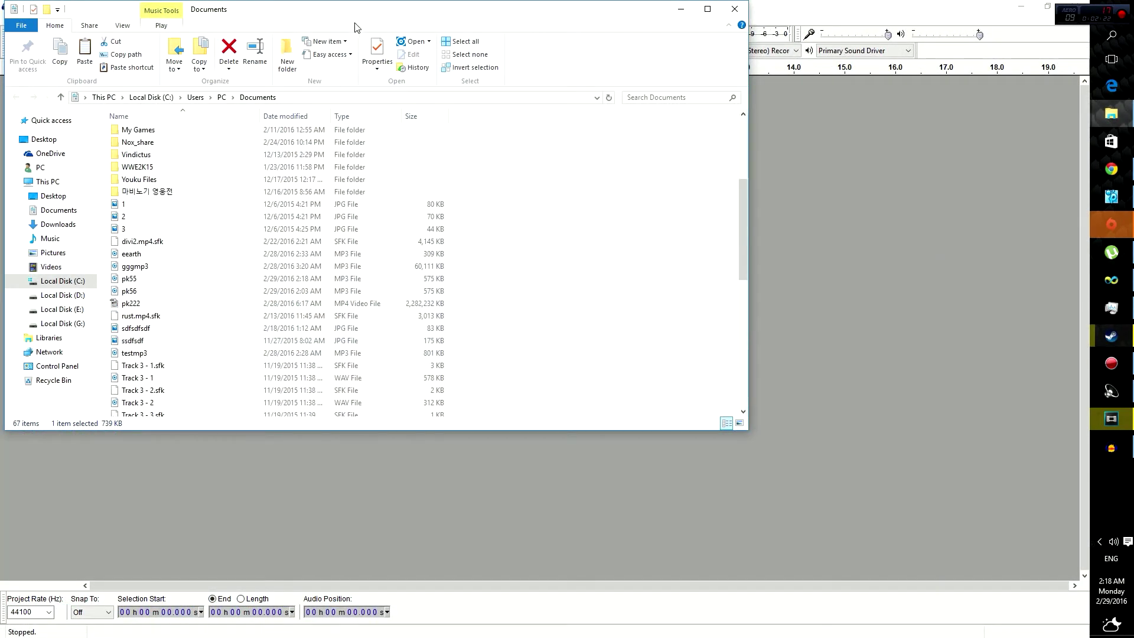
pyautogui.moveTo(365, 21); pyautogui.dragTo(839, 69)
pyautogui.moveTo(604, 327); pyautogui.dragTo(102, 157)
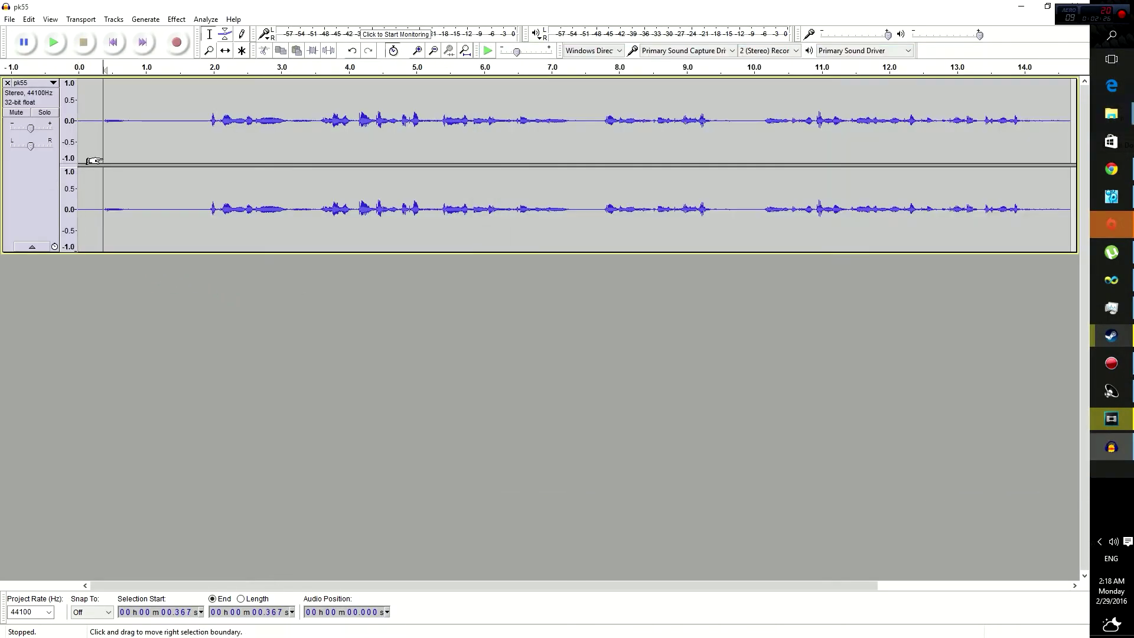
# Step: Normalize the whole pk55 track to a maximum amplitude of -1.0 dB with DC offset removed
pyautogui.click(86, 109)
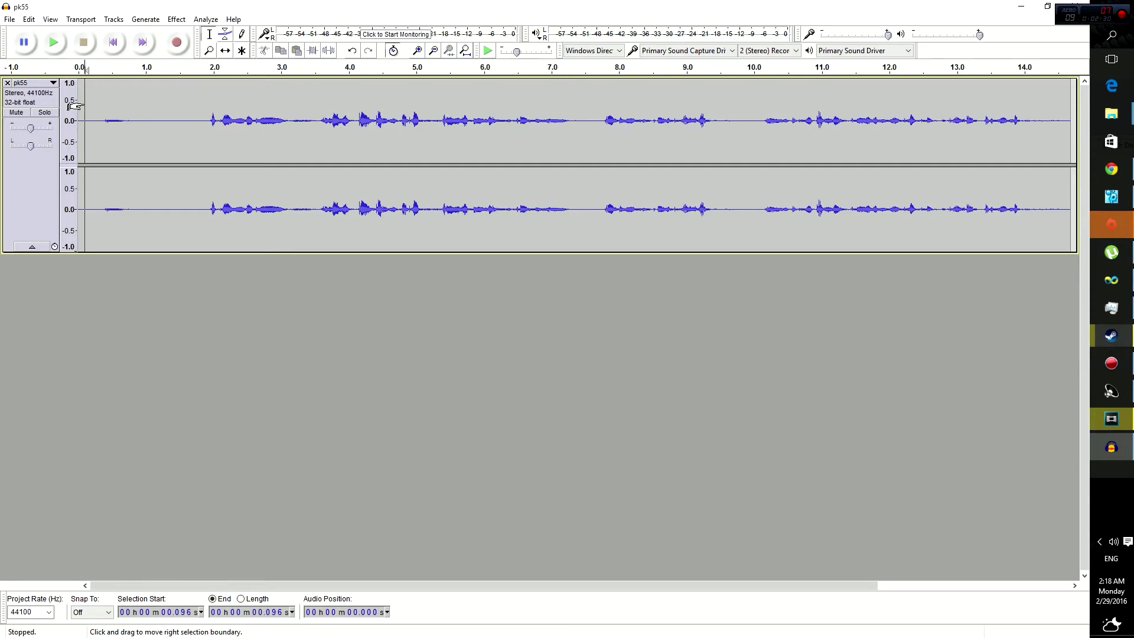
pyautogui.click(176, 20)
pyautogui.click(174, 21)
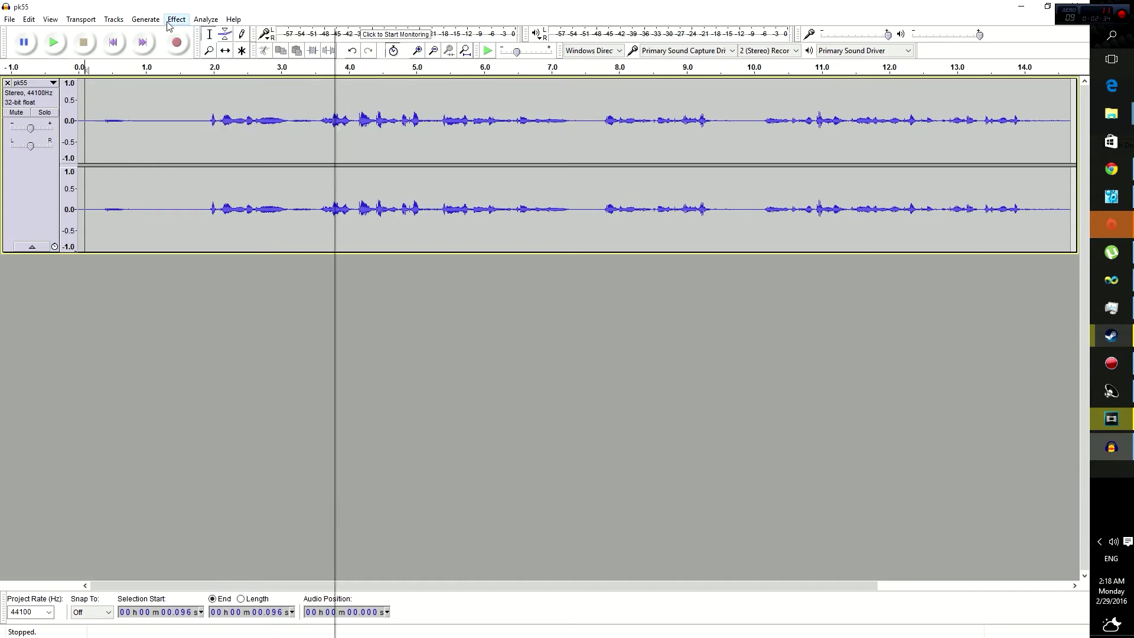
pyautogui.click(170, 23)
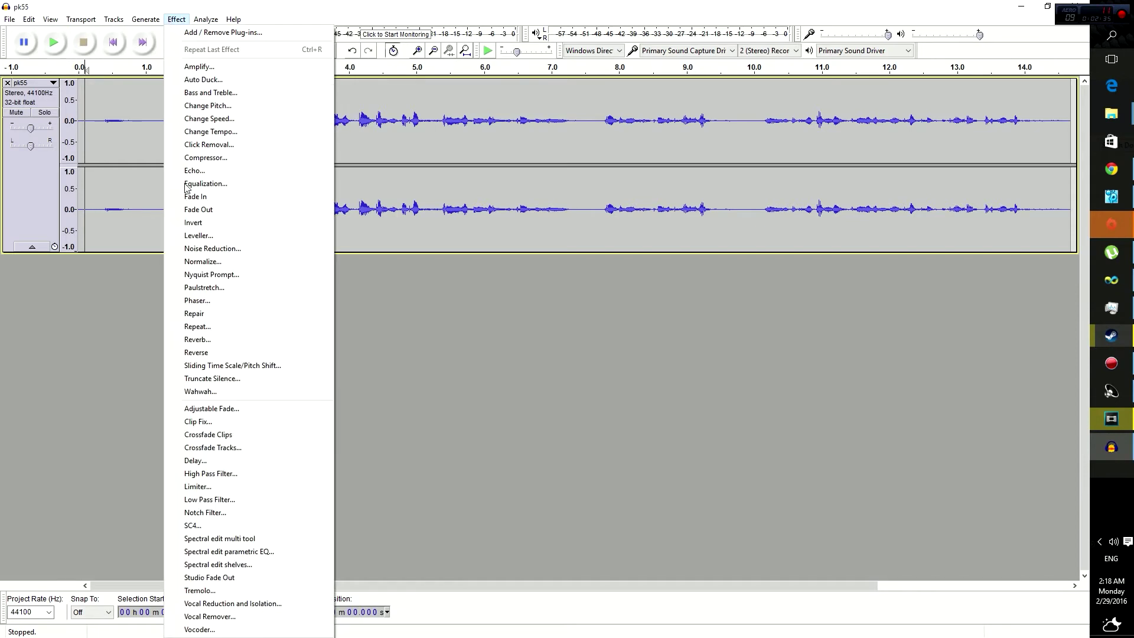
pyautogui.click(194, 261)
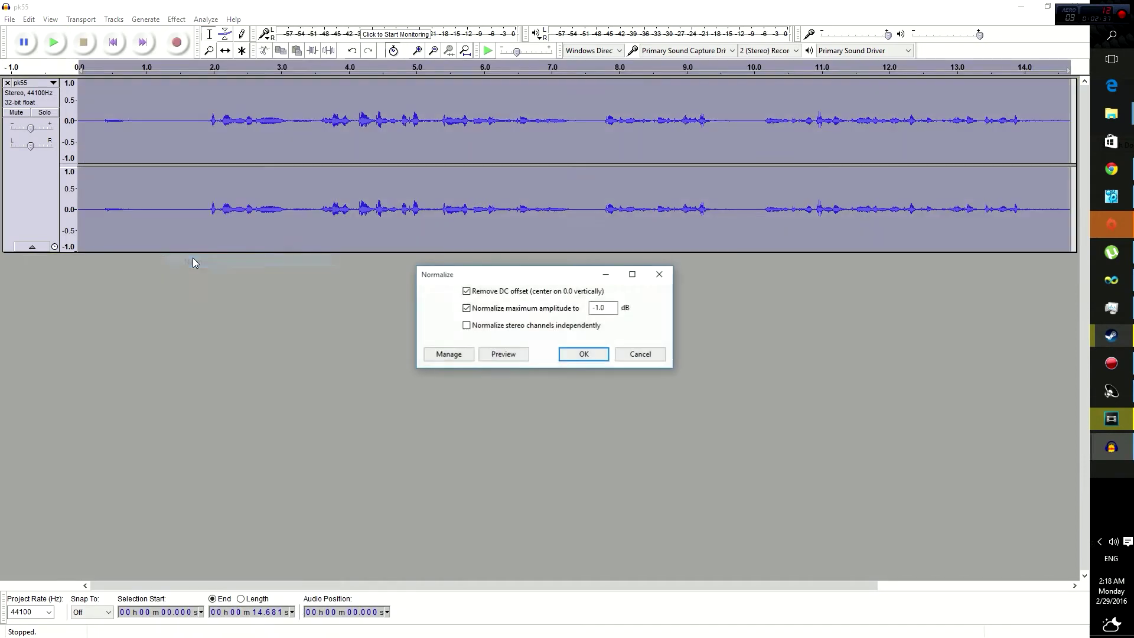
pyautogui.click(581, 356)
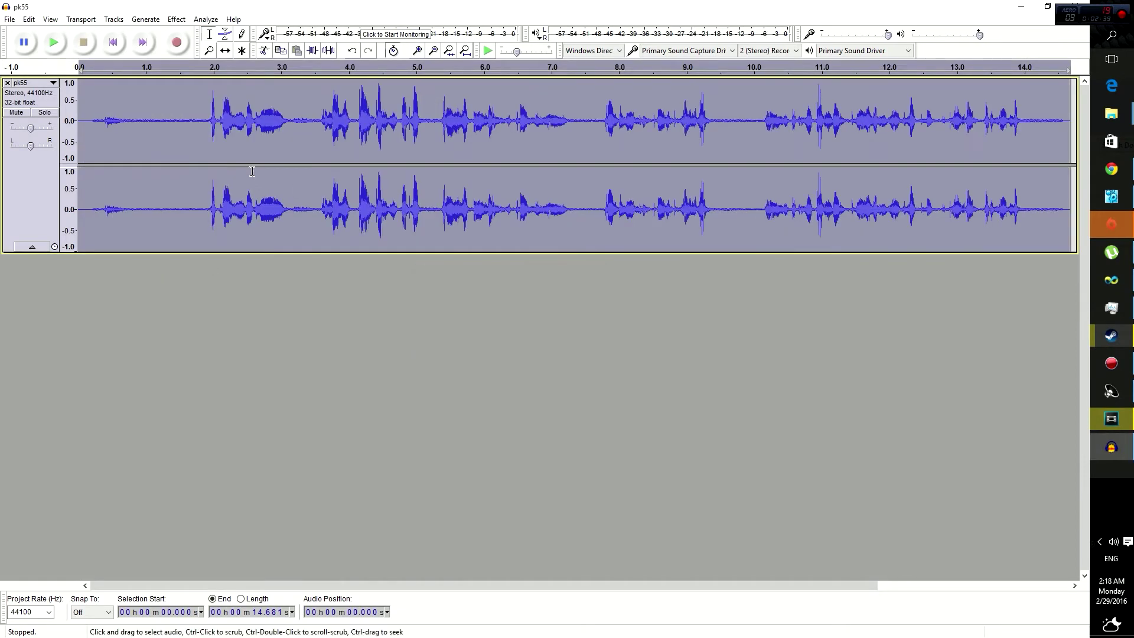
# Step: Play the normalized track from its beginning through the first few seconds of speech, and stop playback
pyautogui.click(79, 109)
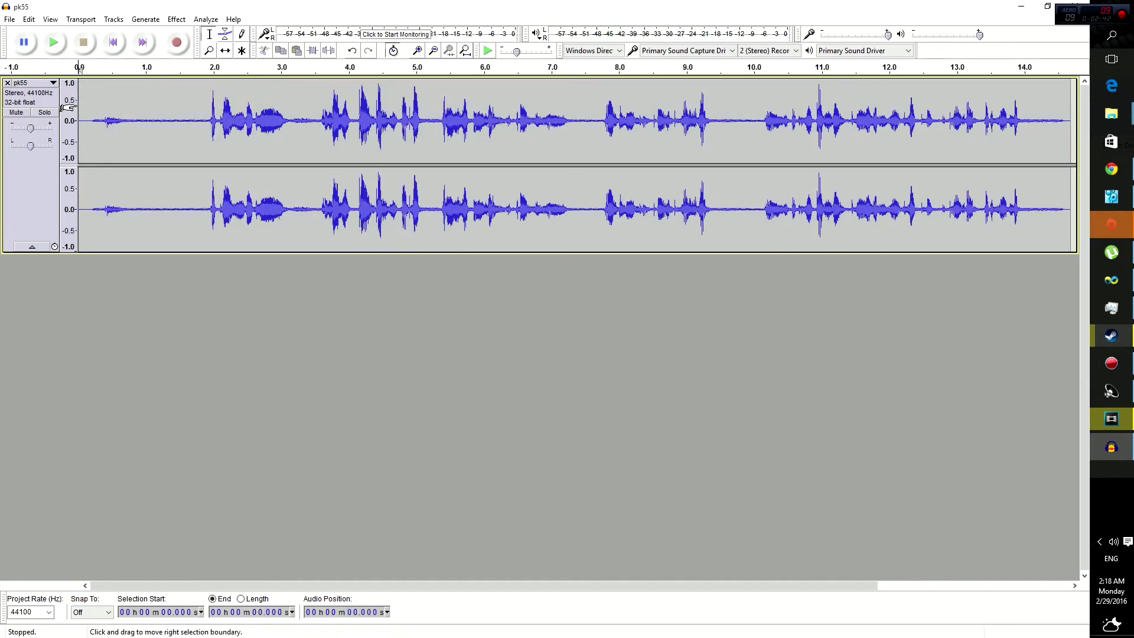
pyautogui.click(53, 42)
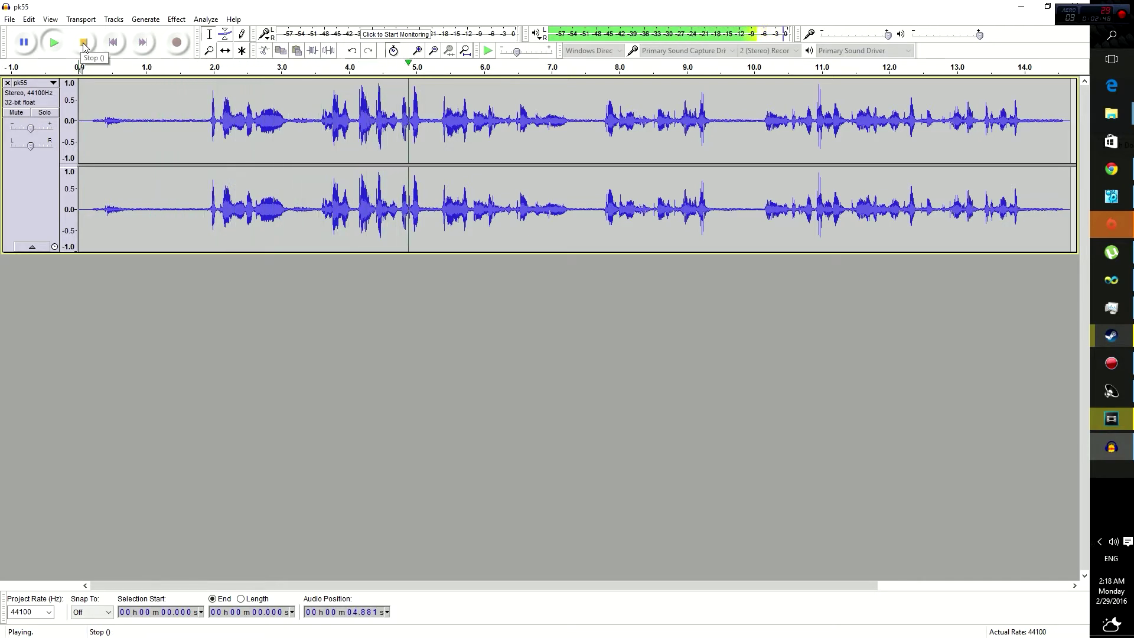
pyautogui.click(83, 43)
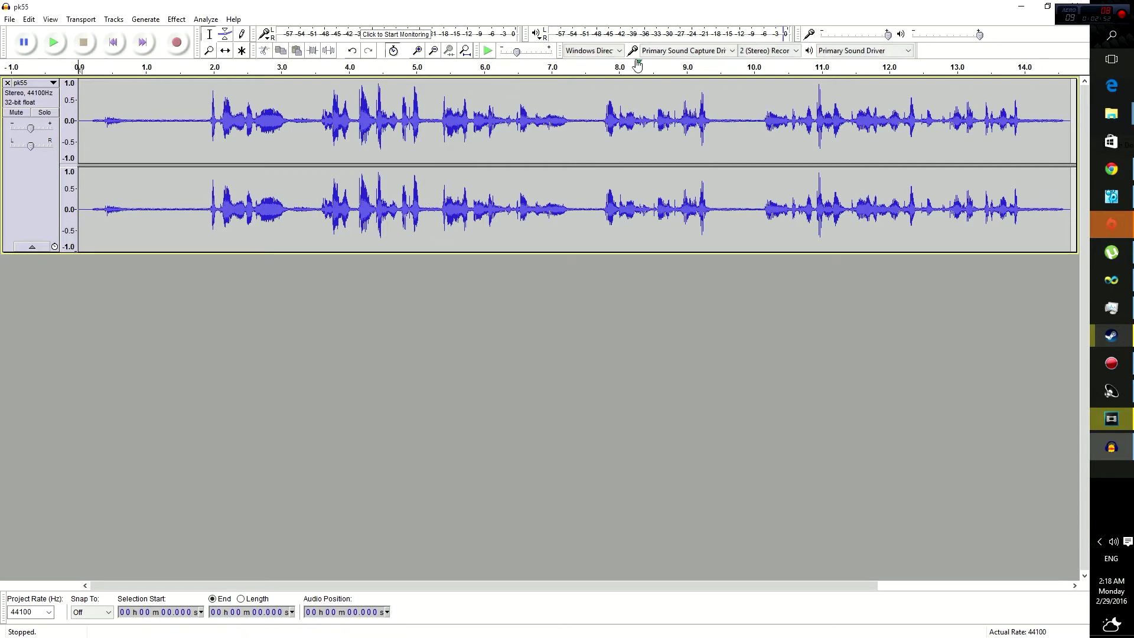
# Step: Select the quiet stretch before the first words, from about 0.73 s to 1.91 s, and play it
pyautogui.click(417, 51)
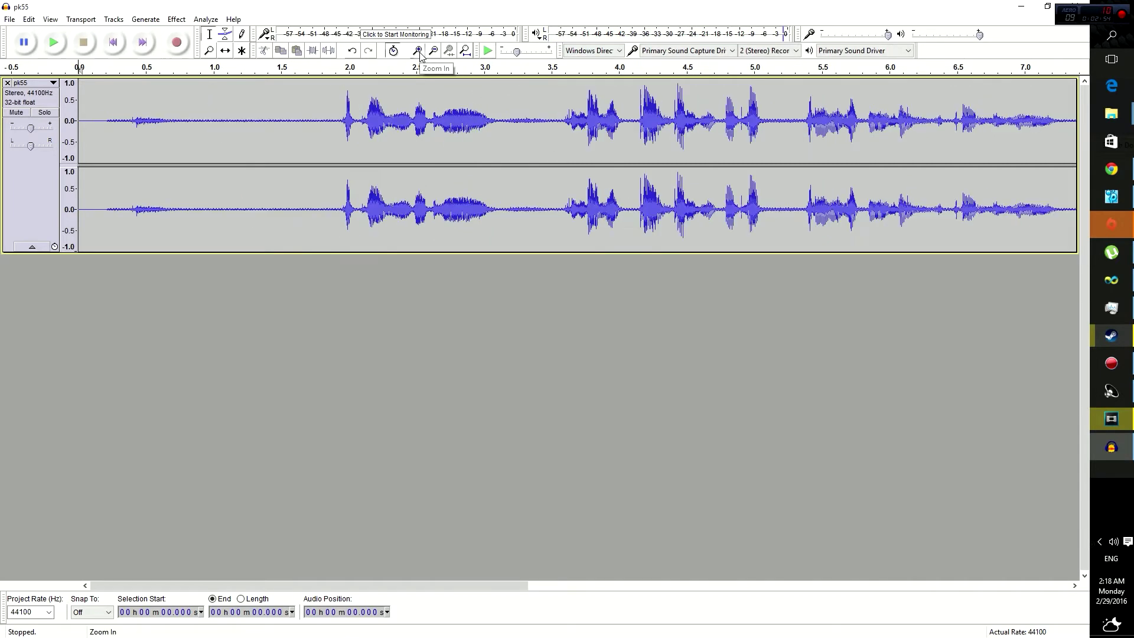
pyautogui.click(417, 51)
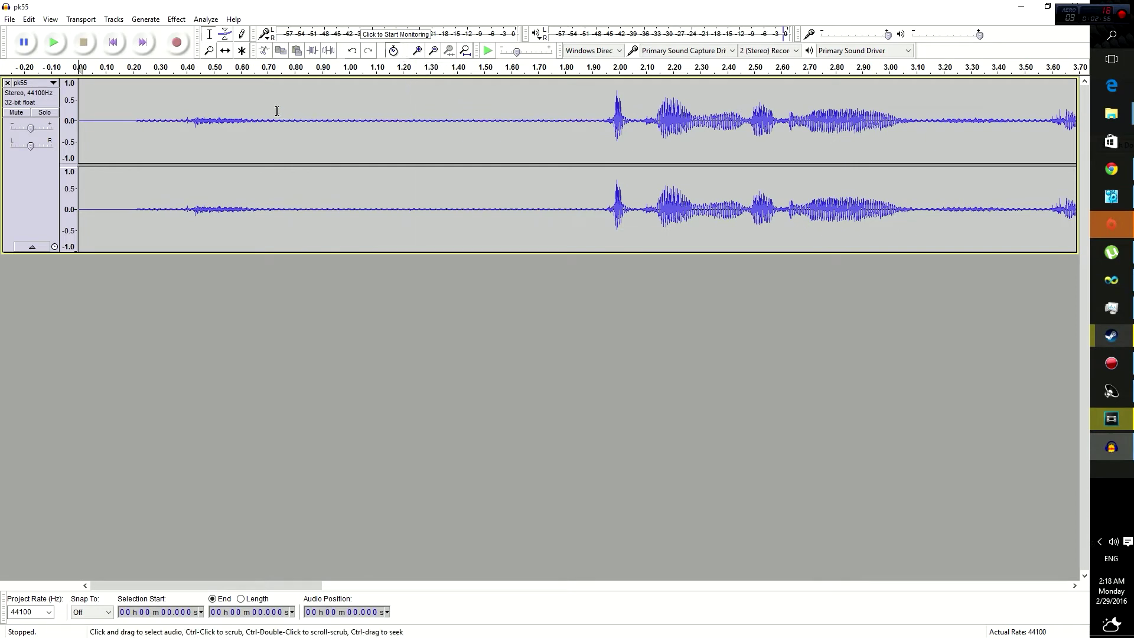
pyautogui.moveTo(276, 111); pyautogui.dragTo(593, 122)
pyautogui.click(53, 42)
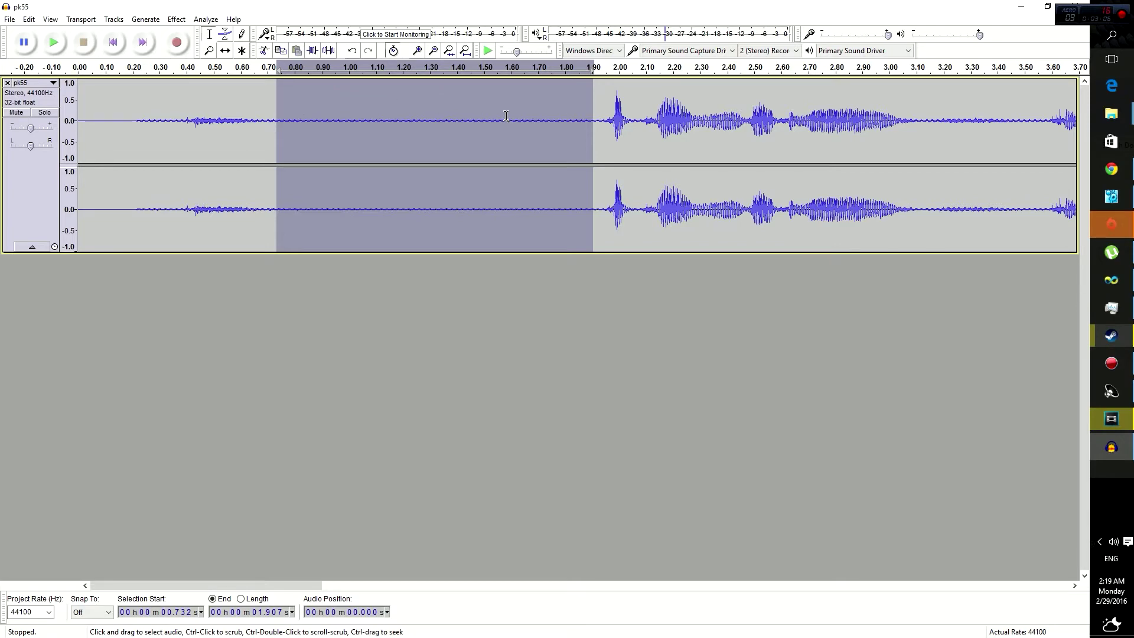
# Step: Capture a Noise Reduction profile from the selected quiet stretch
pyautogui.click(173, 20)
pyautogui.click(176, 19)
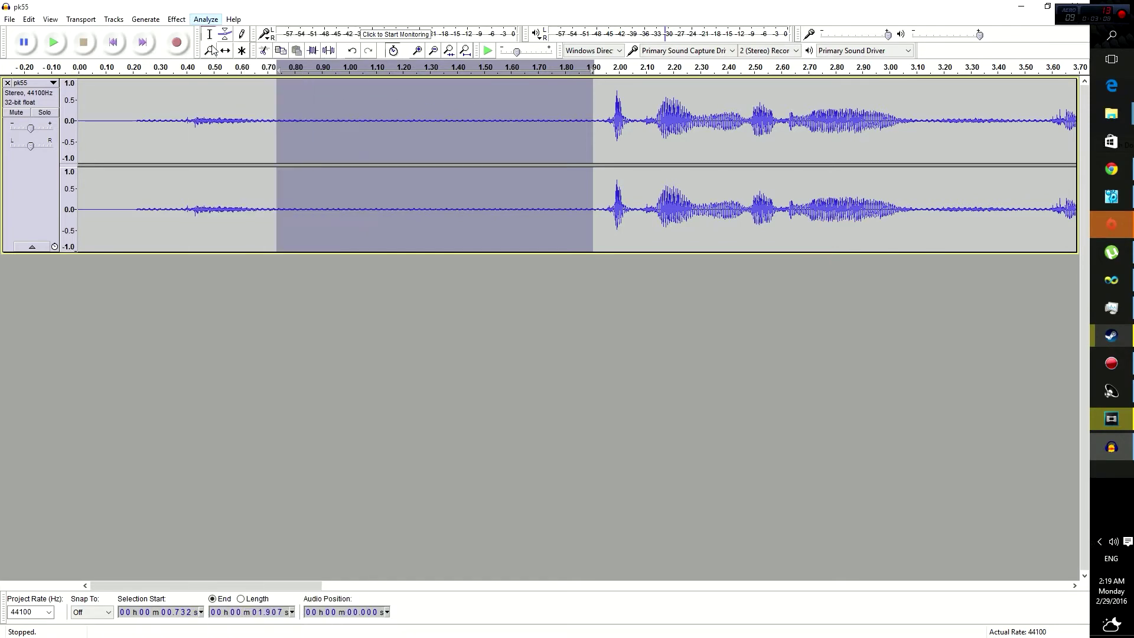
pyautogui.click(206, 19)
pyautogui.moveTo(176, 19)
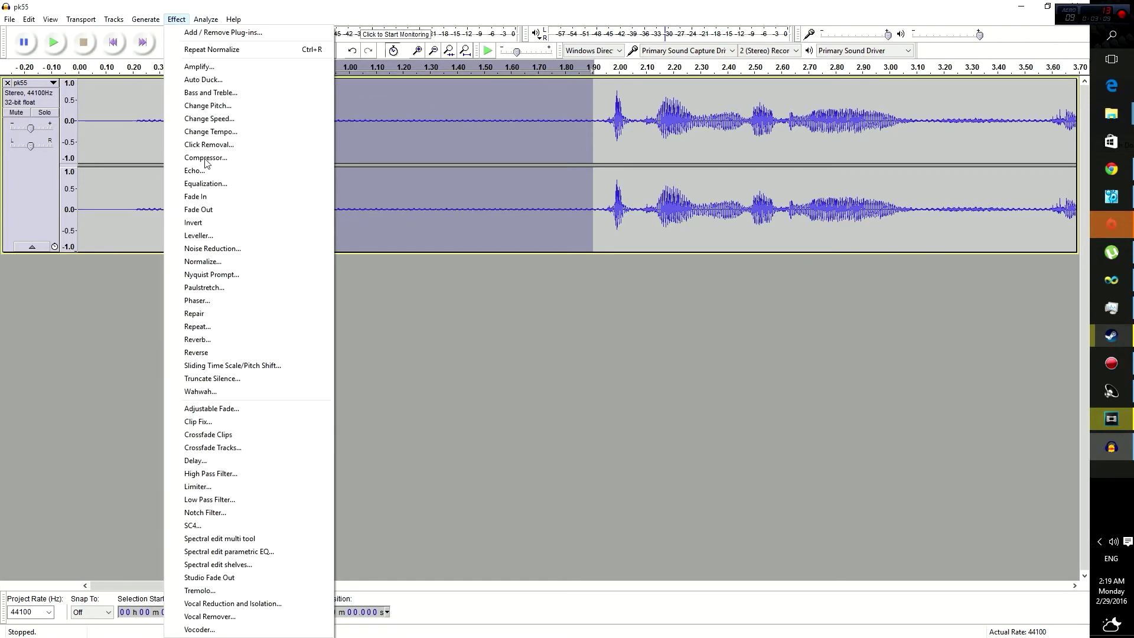
pyautogui.click(214, 249)
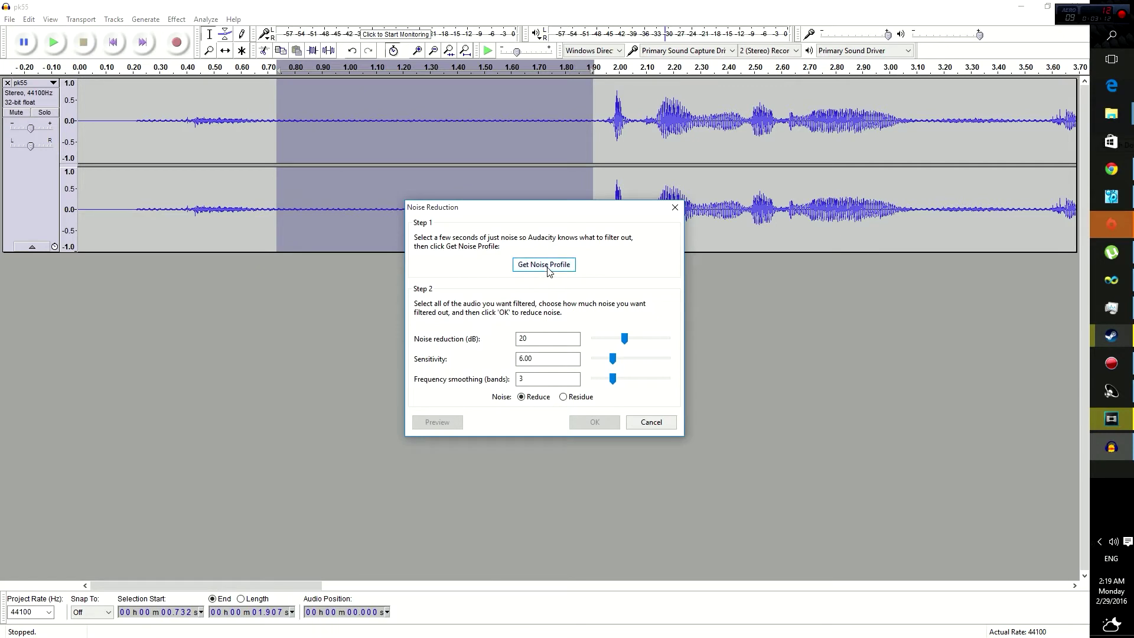
pyautogui.click(544, 264)
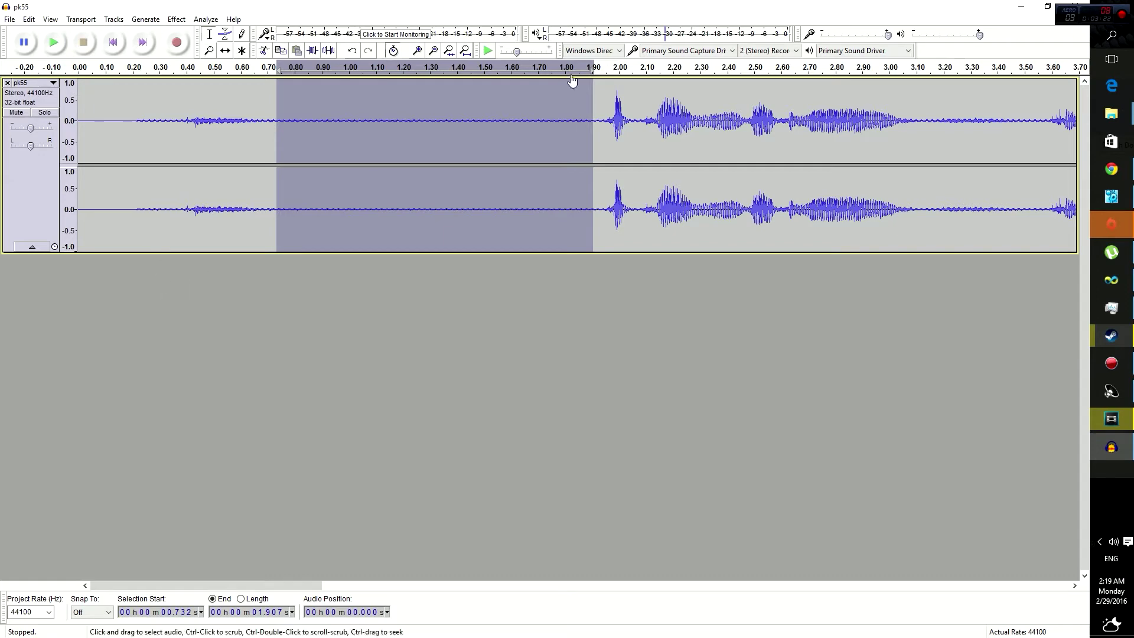
# Step: Apply Noise Reduction to the entire track with 20 dB reduction, sensitivity 6.00 and frequency smoothing 3
pyautogui.click(433, 51)
pyautogui.click(434, 51)
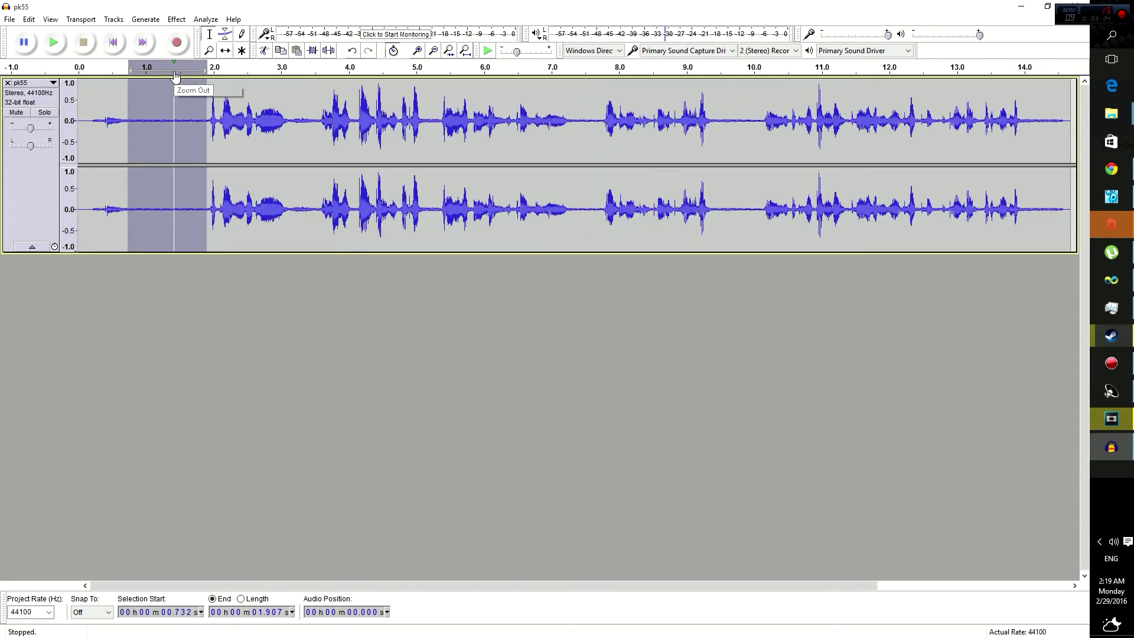
pyautogui.click(77, 84)
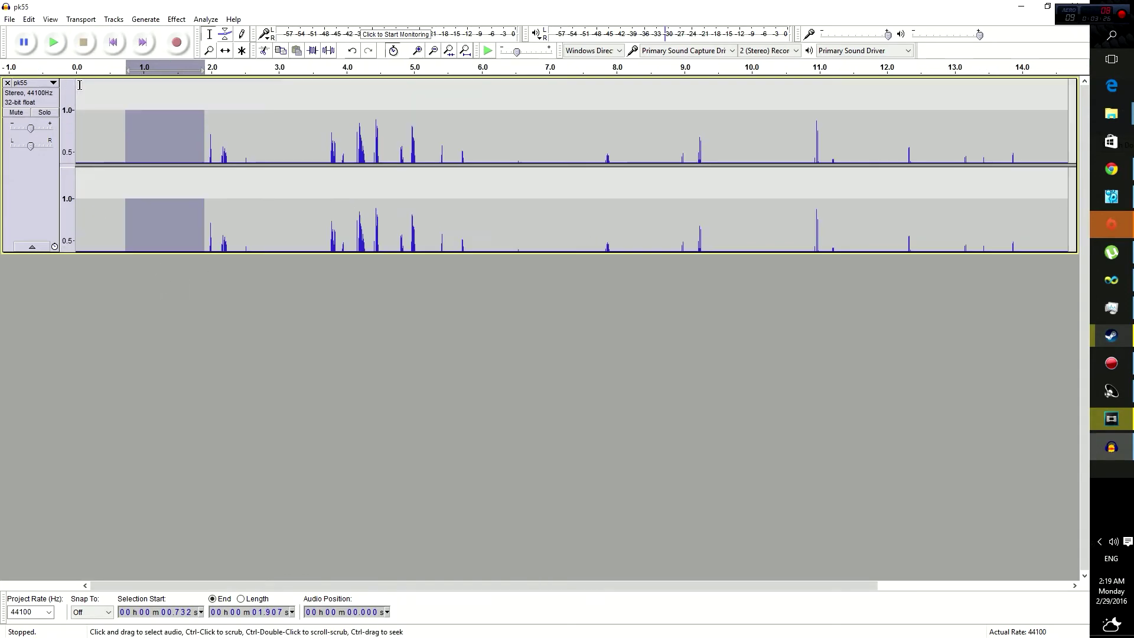
pyautogui.keyDown('shift'); pyautogui.click(92, 83); pyautogui.keyUp('shift')
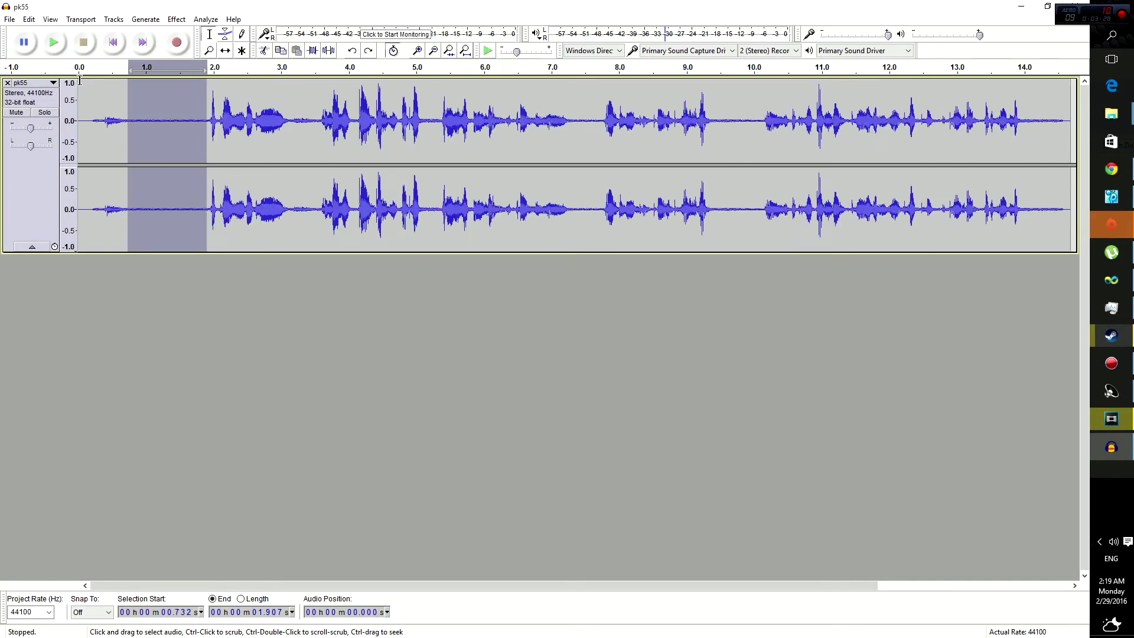
pyautogui.click(80, 80)
pyautogui.moveTo(79, 83); pyautogui.dragTo(460, 89)
pyautogui.moveTo(981, 93); pyautogui.dragTo(1072, 97)
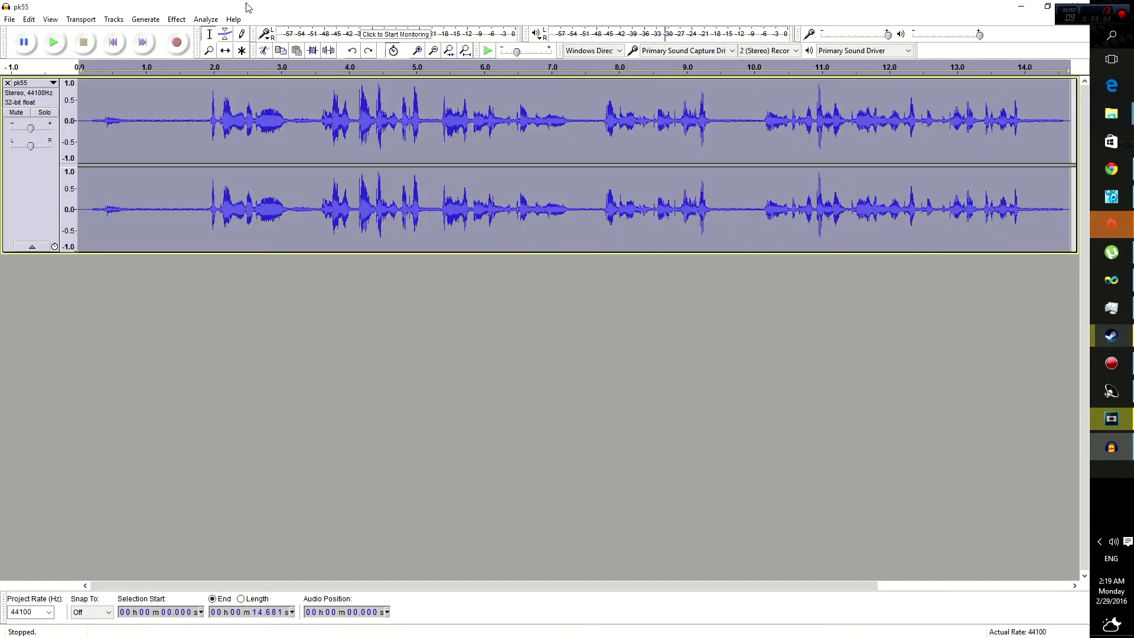
pyautogui.click(183, 20)
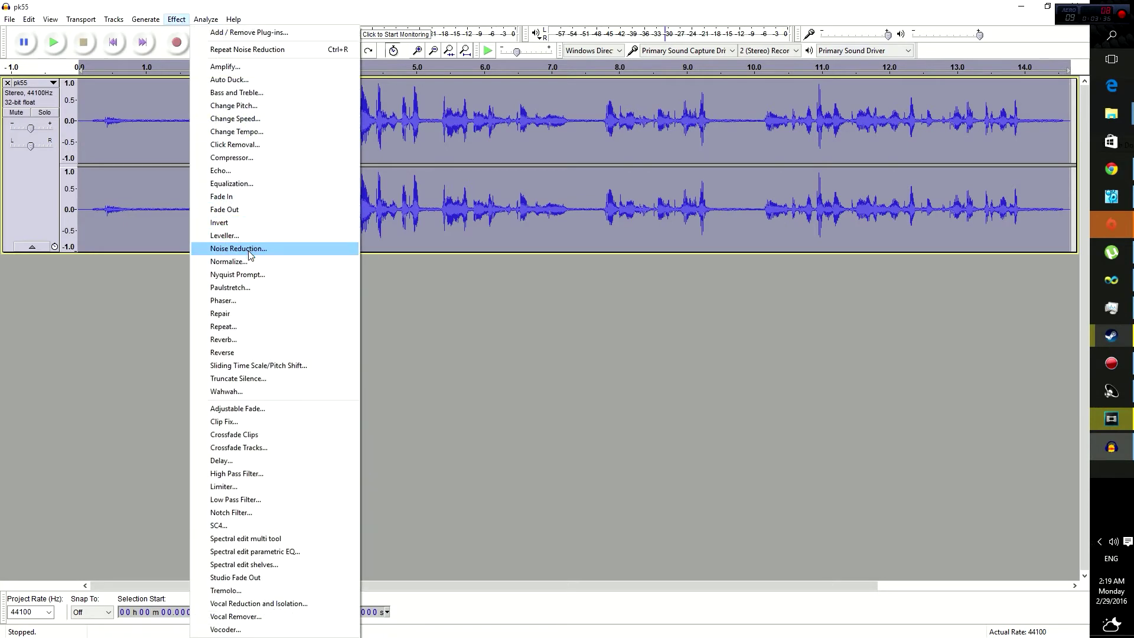
pyautogui.click(239, 248)
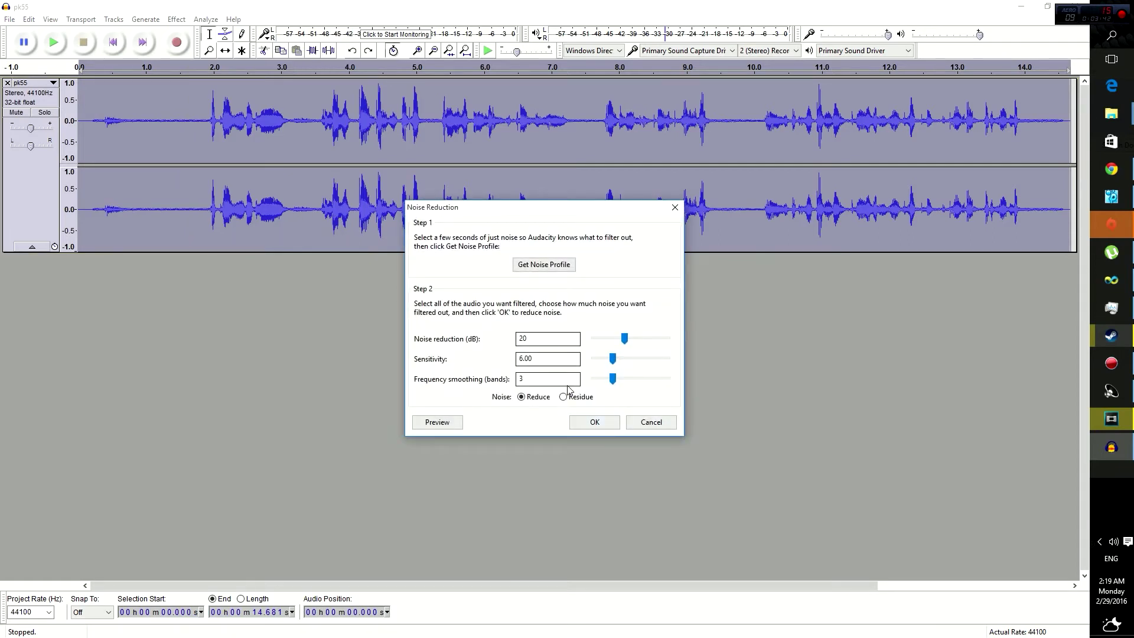
pyautogui.click(584, 424)
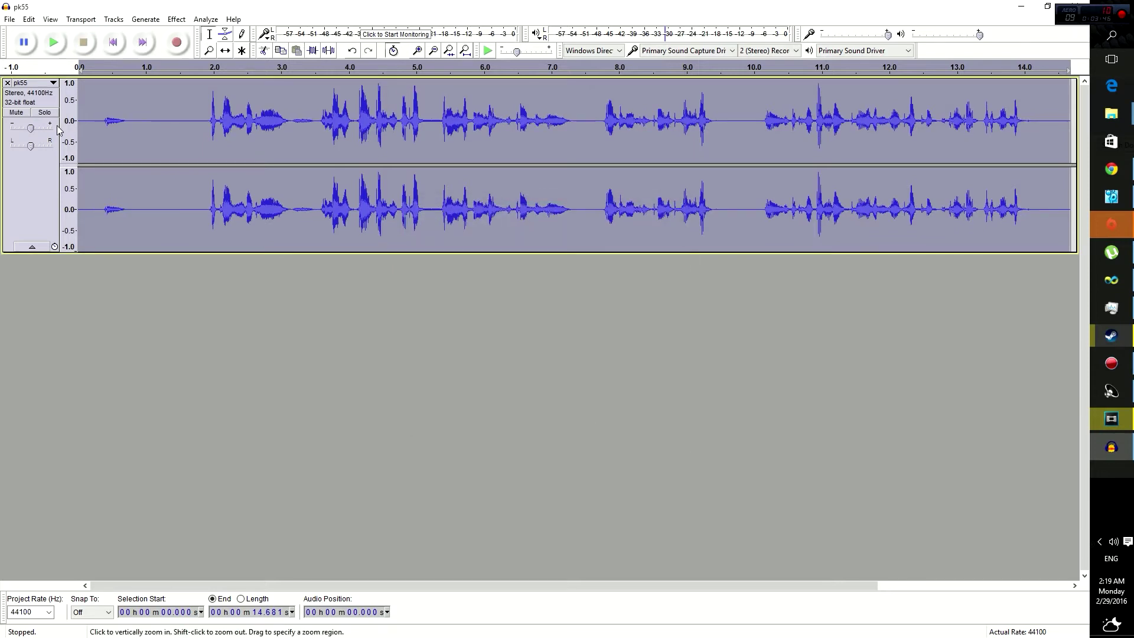
# Step: Listen to the noise-reduced track from its beginning and again from the quiet part at about 0.77 s
pyautogui.click(83, 105)
pyautogui.click(53, 42)
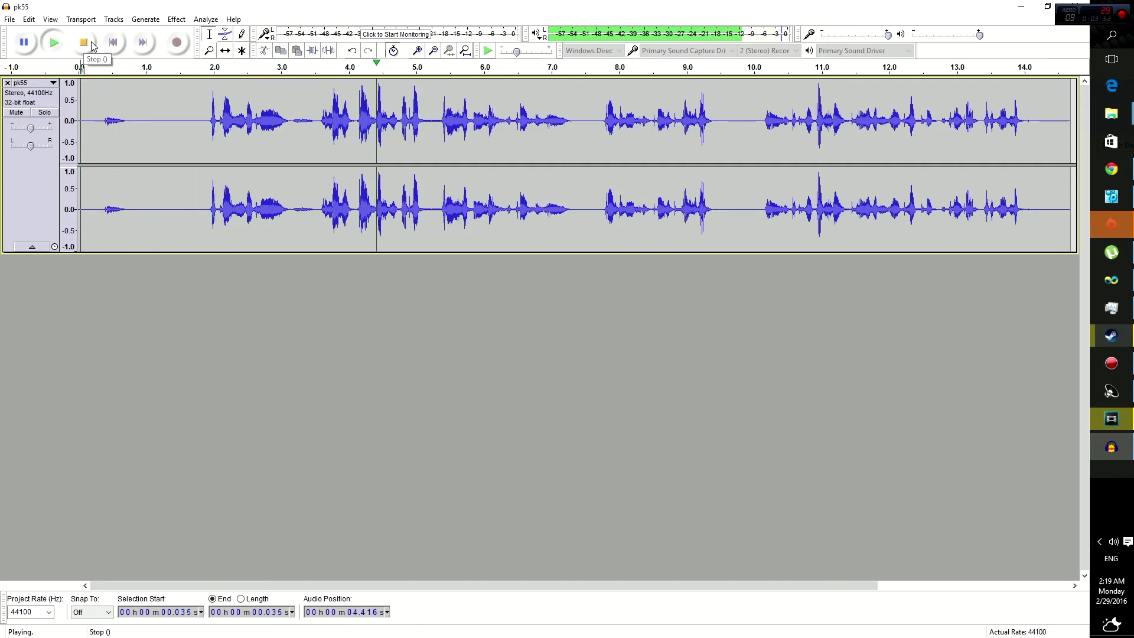
pyautogui.click(93, 46)
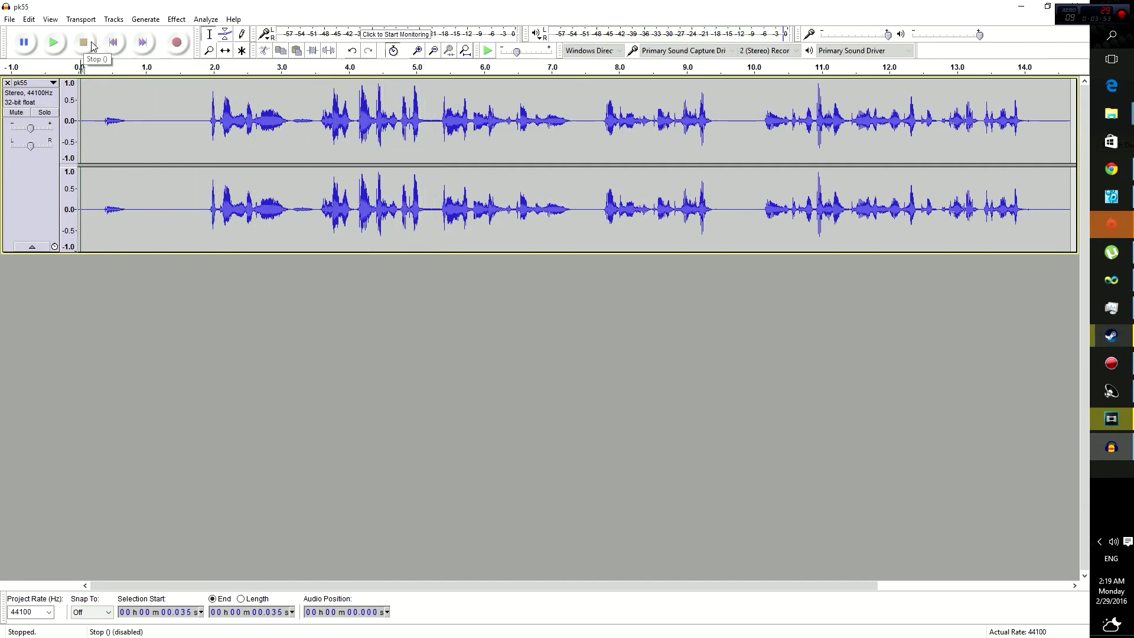
pyautogui.click(131, 105)
pyautogui.click(55, 43)
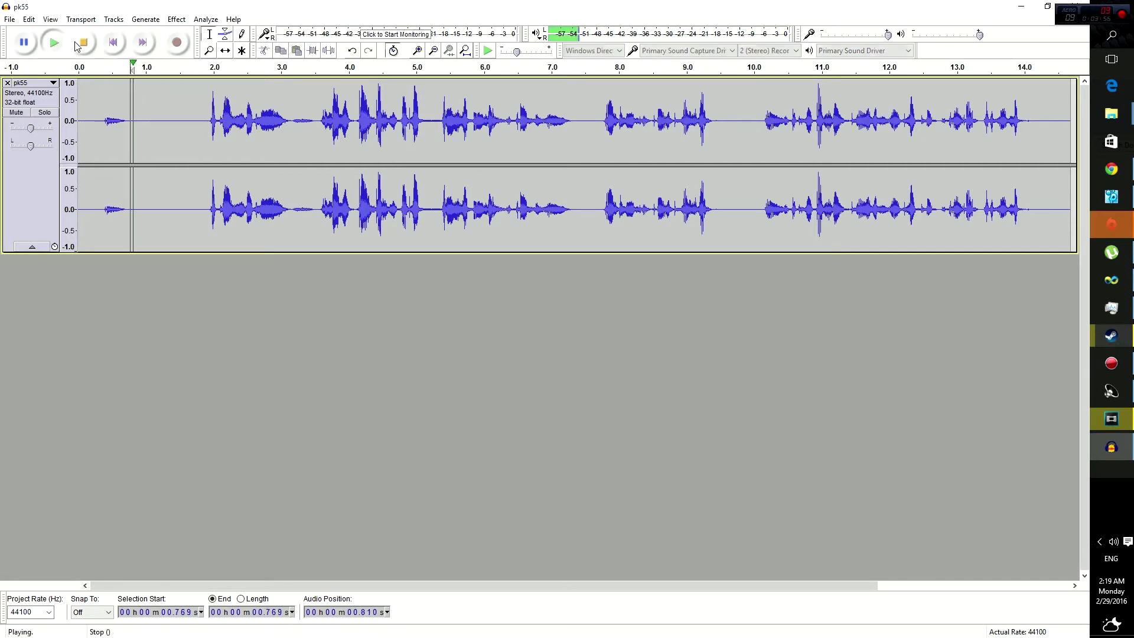
pyautogui.click(83, 42)
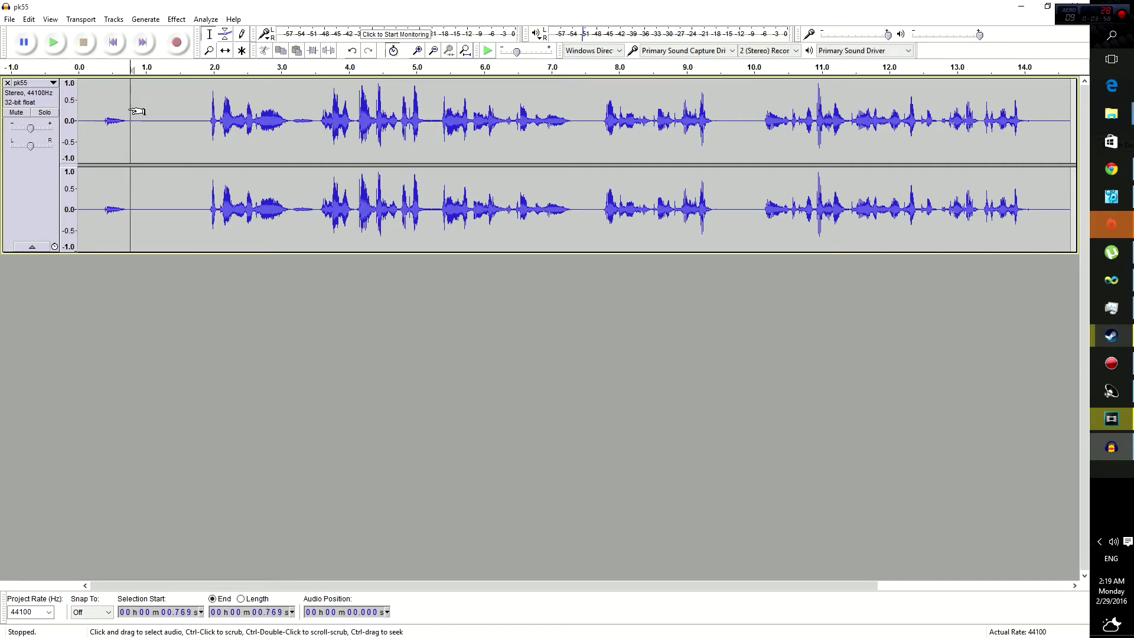
# Step: Capture a new noise profile from the quiet stretch between about 0.71 s and 1.77 s
pyautogui.moveTo(127, 105); pyautogui.dragTo(198, 105)
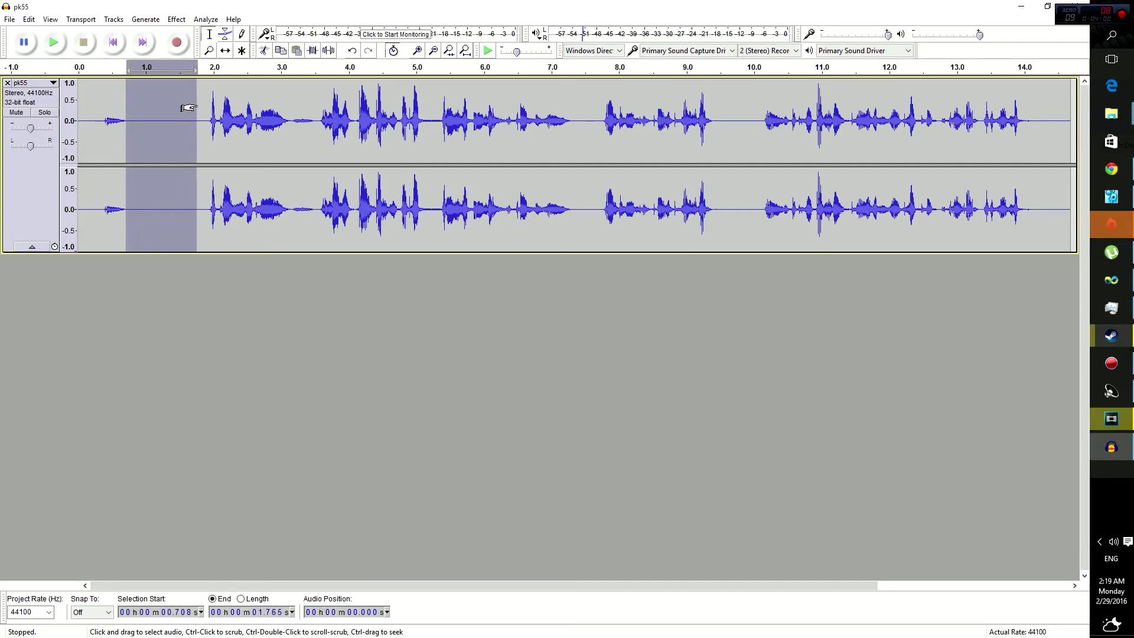
pyautogui.click(176, 20)
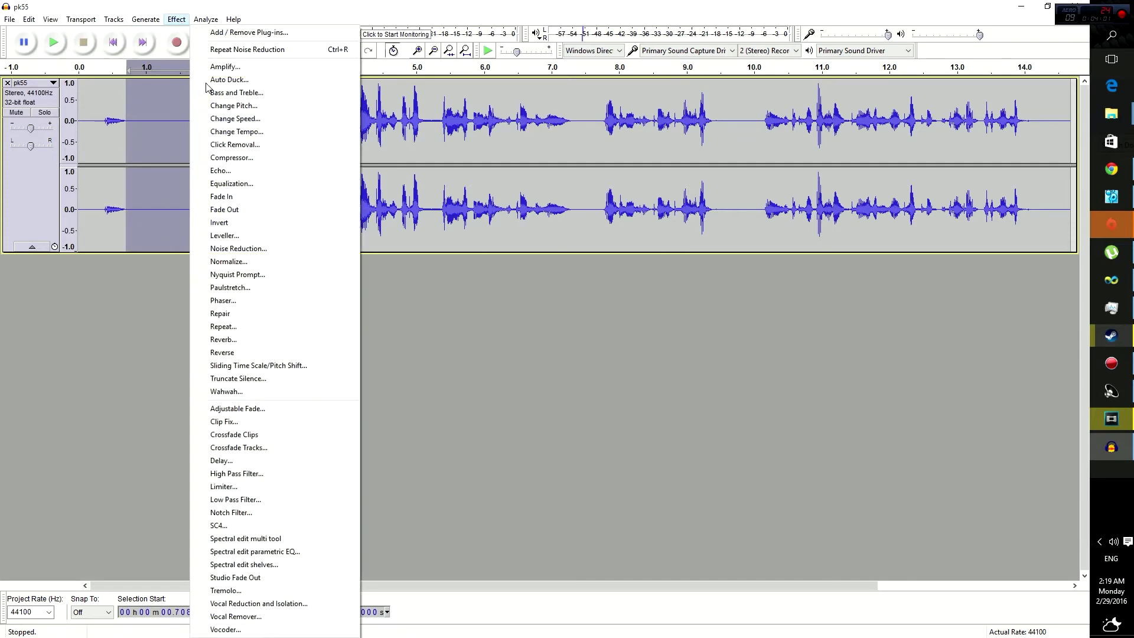
pyautogui.click(259, 249)
pyautogui.click(524, 263)
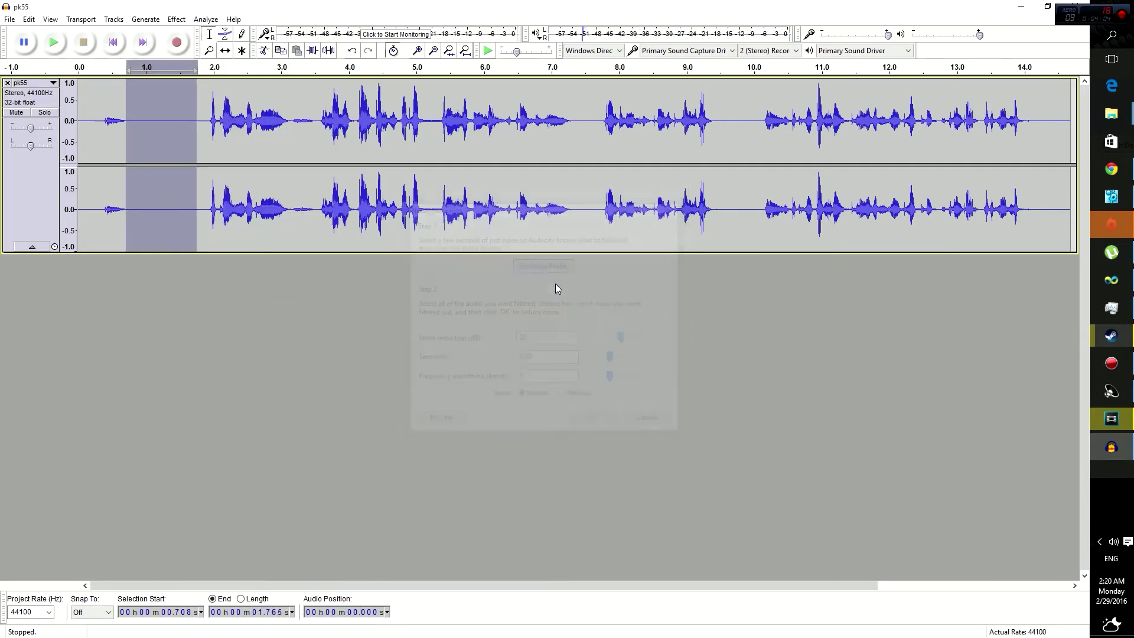
# Step: Apply Noise Reduction a second time to the whole track with 20 dB, sensitivity 6.00 and smoothing 3
pyautogui.moveTo(79, 157); pyautogui.dragTo(1072, 157)
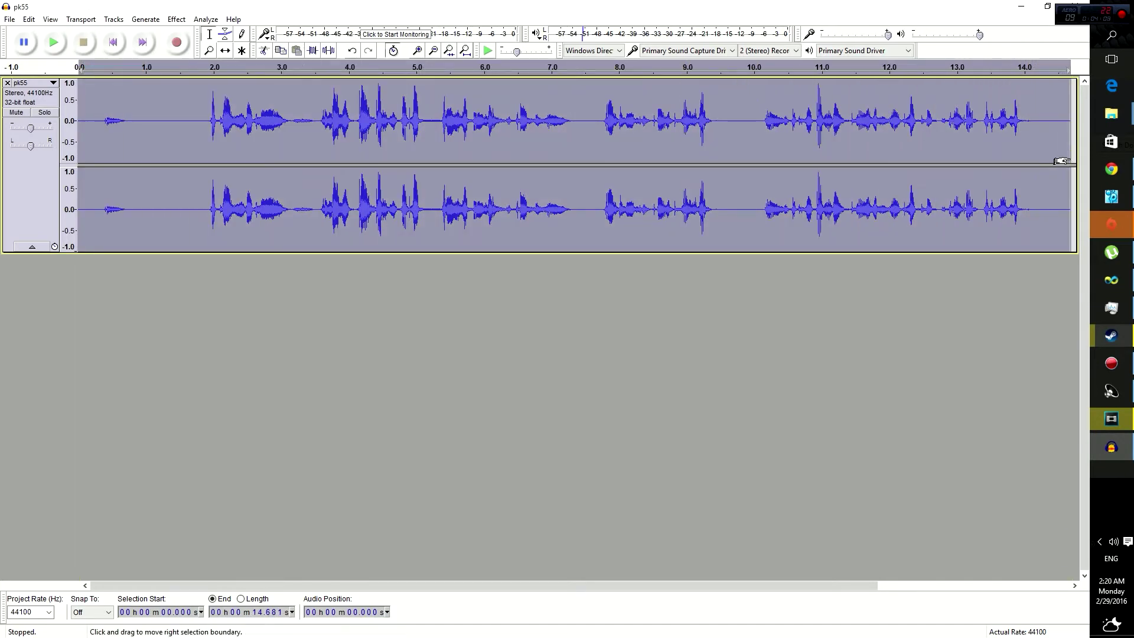
pyautogui.click(178, 19)
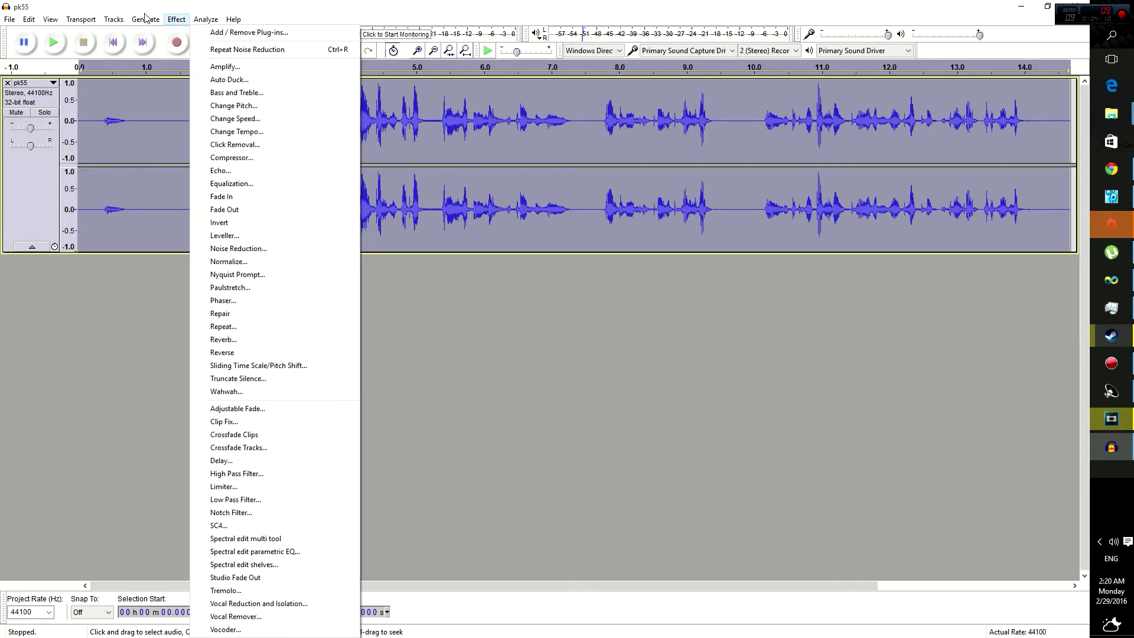
pyautogui.click(145, 19)
pyautogui.click(178, 20)
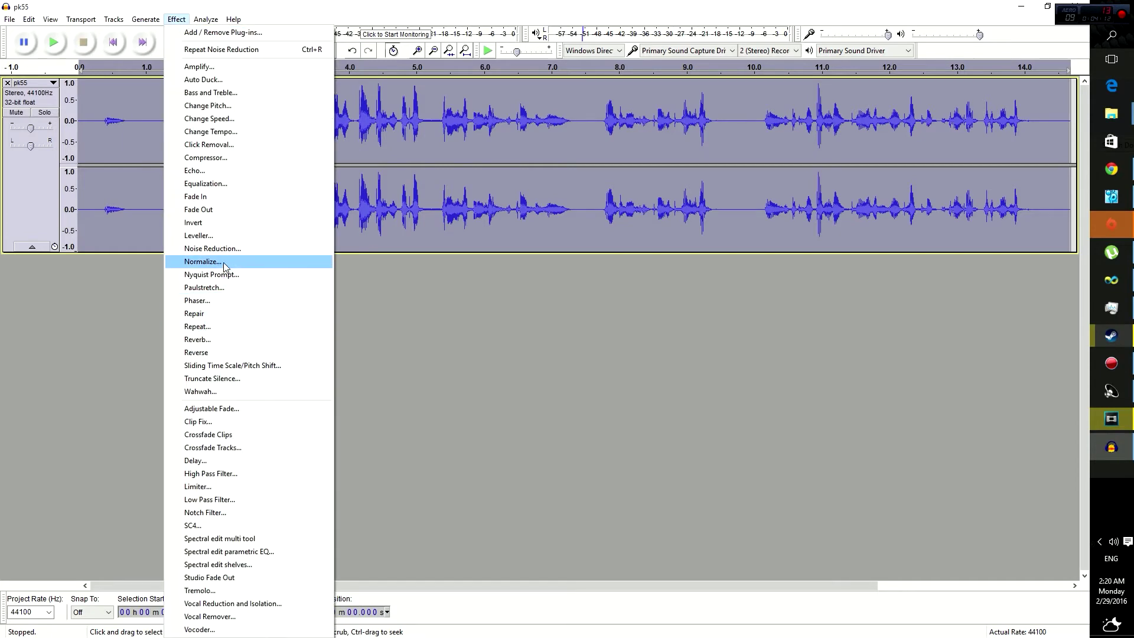
pyautogui.click(224, 248)
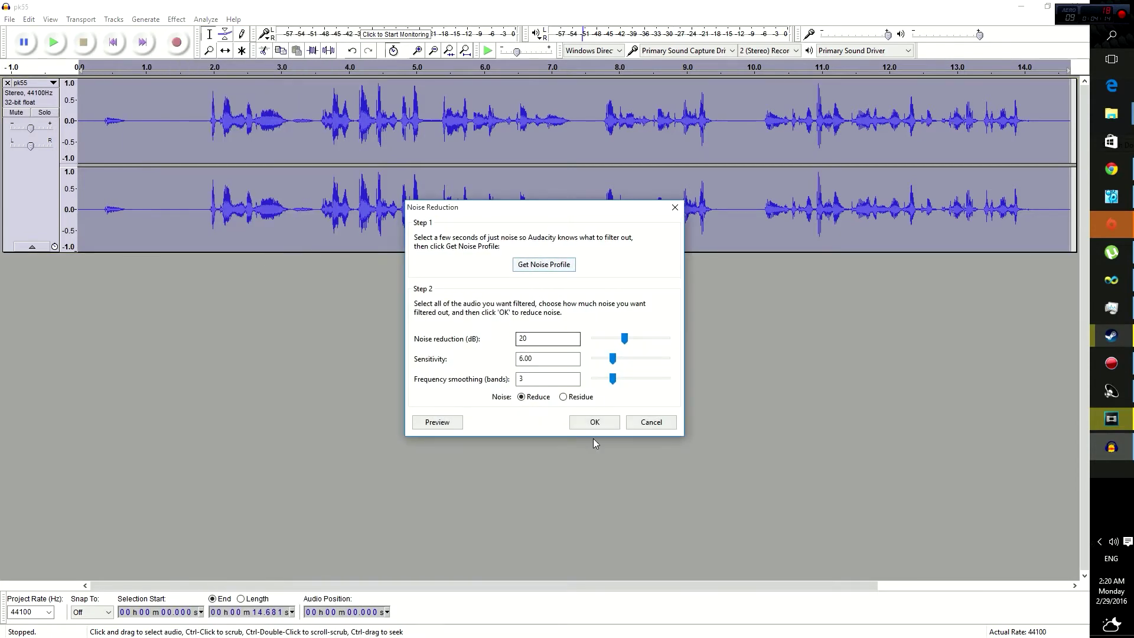
pyautogui.click(589, 421)
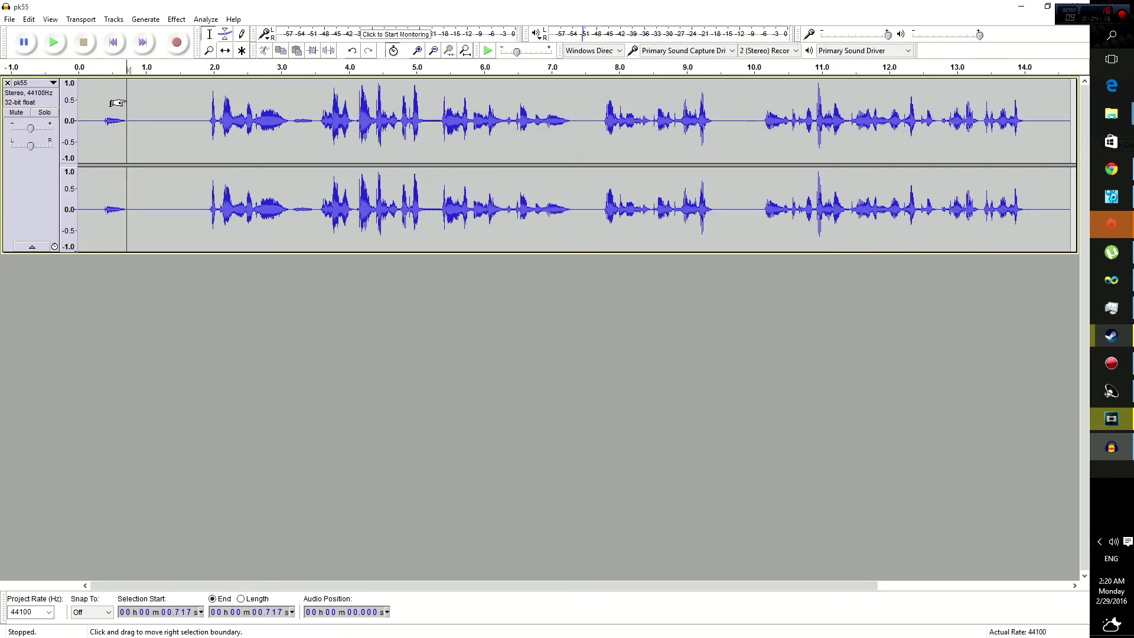
# Step: Listen to the twice noise-reduced track from about 0.72 s and stop playback
pyautogui.click(128, 100)
pyautogui.click(57, 45)
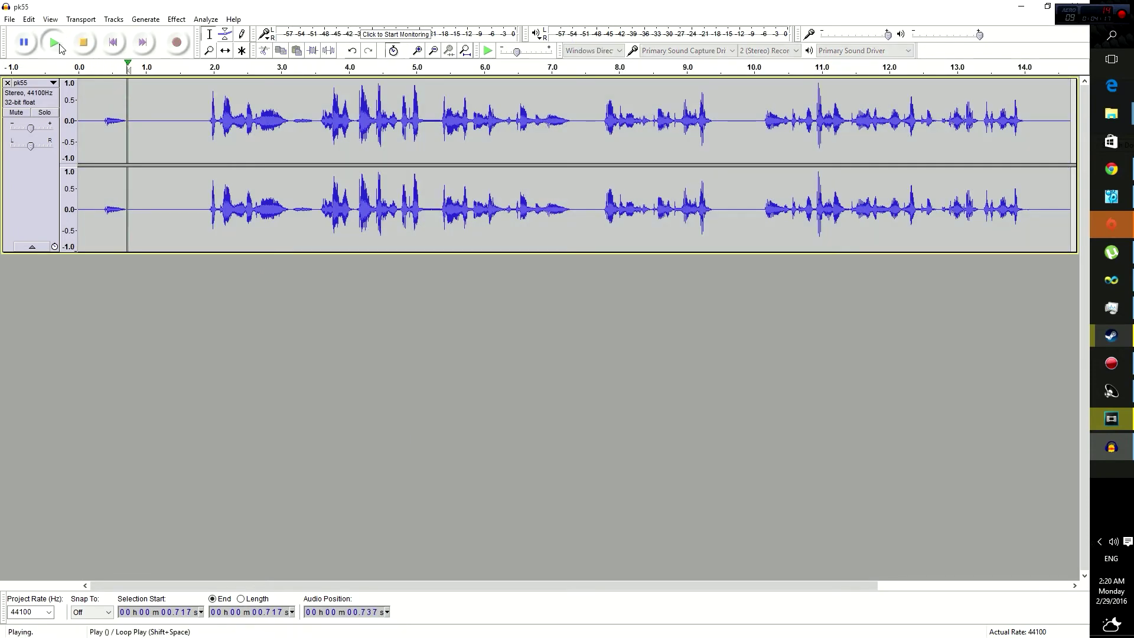
pyautogui.click(90, 45)
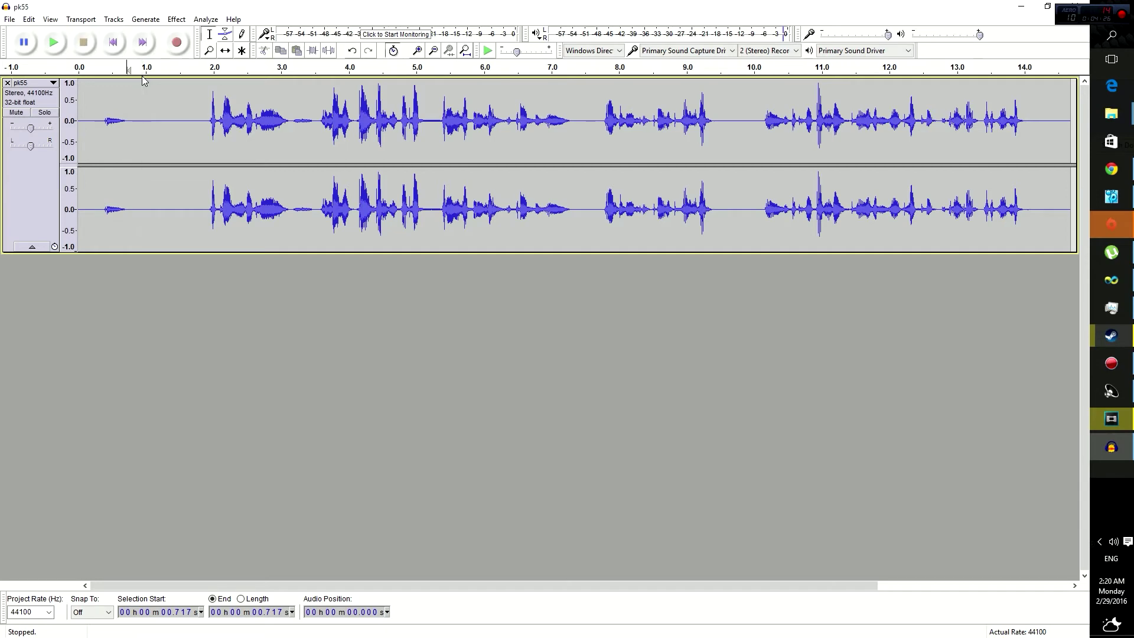
pyautogui.click(177, 20)
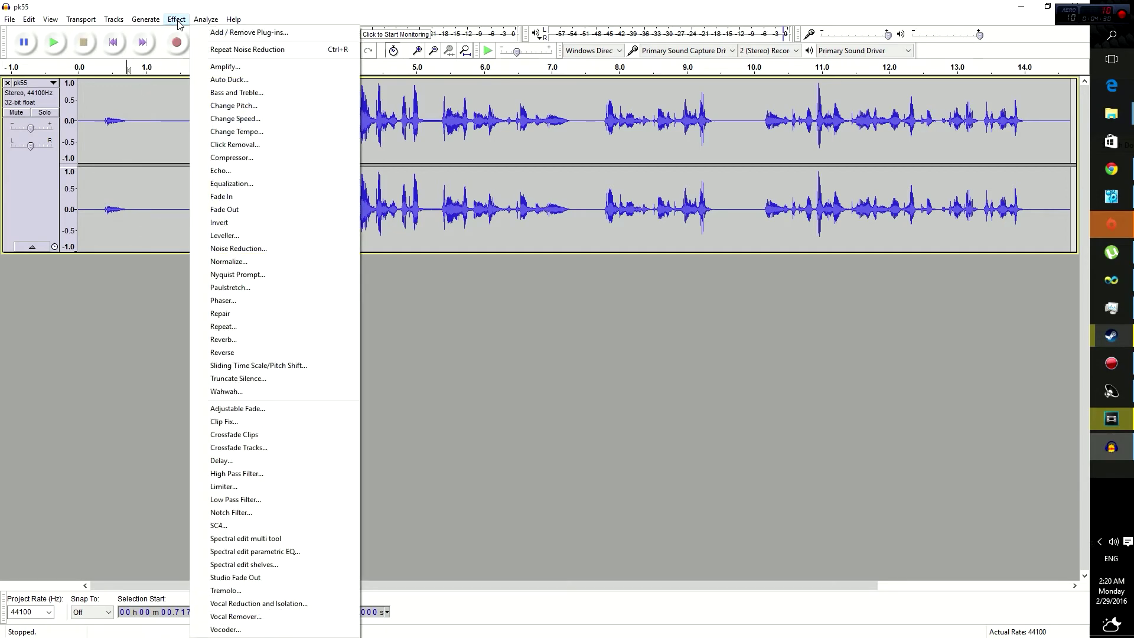
pyautogui.click(109, 109)
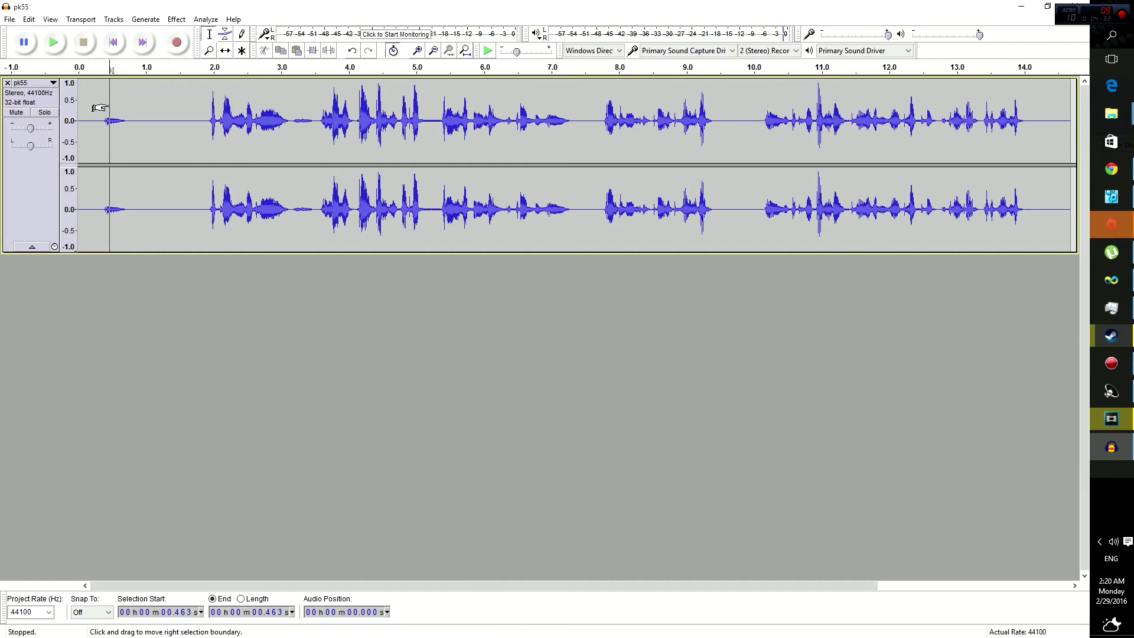
pyautogui.click(5, 23)
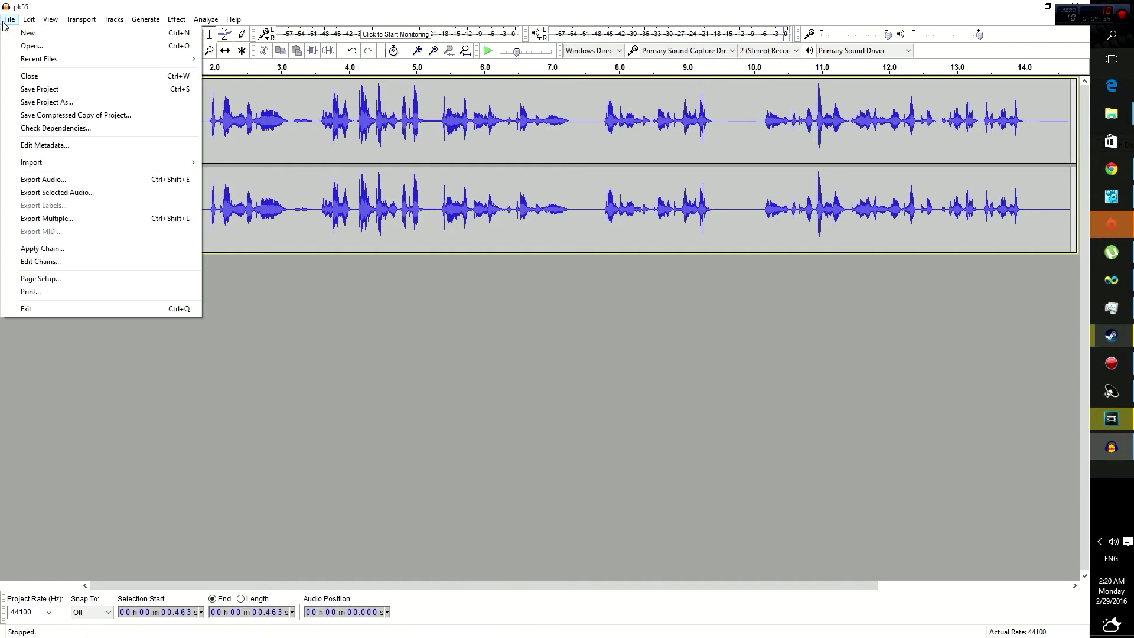
pyautogui.click(5, 23)
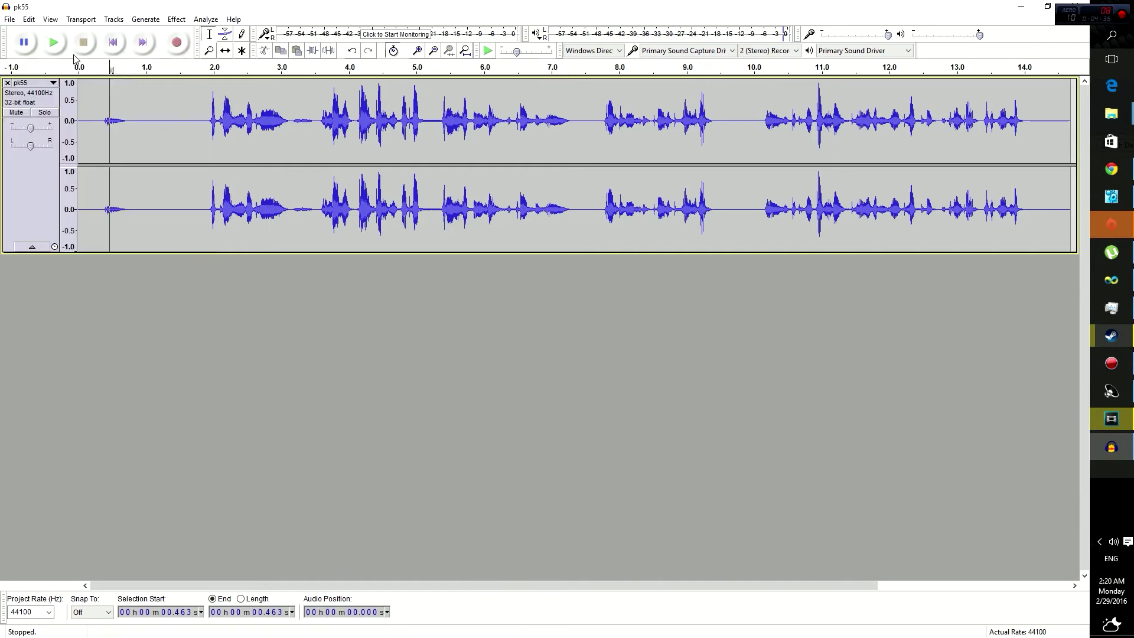
# Step: Export the whole track as a WAV (Microsoft) 32-bit float PCM file named pk55 on Local Disk (E:), accepting the metadata unchanged
pyautogui.moveTo(79, 77)
pyautogui.mouseDown()
pyautogui.moveTo(124, 106)
pyautogui.moveTo(1070, 147)
pyautogui.mouseUp()
pyautogui.click(10, 19)
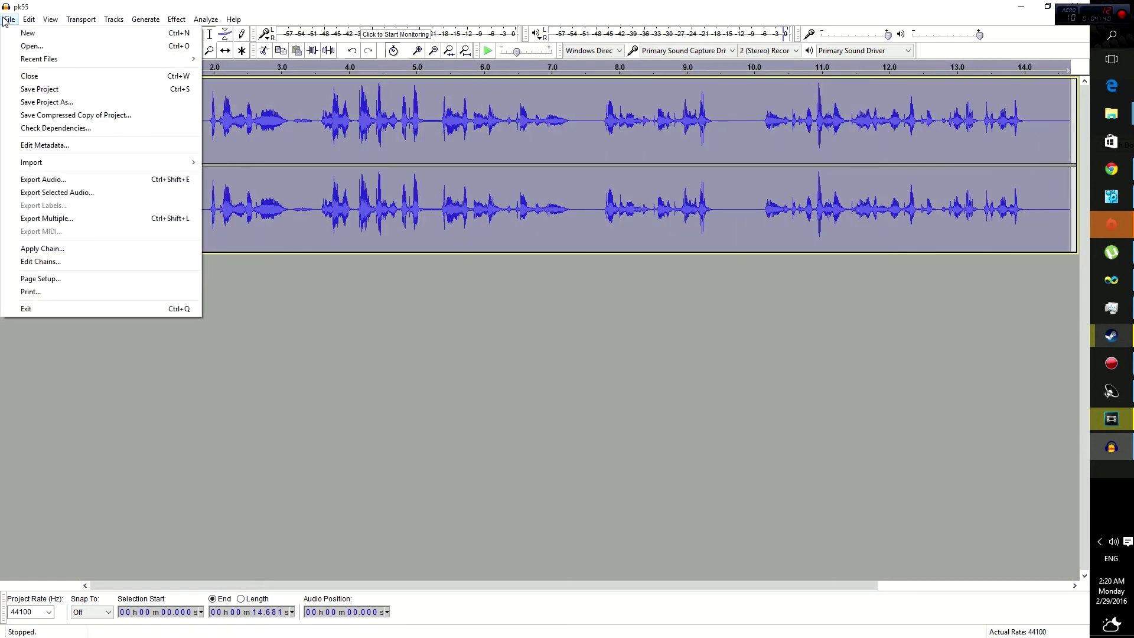
pyautogui.click(77, 181)
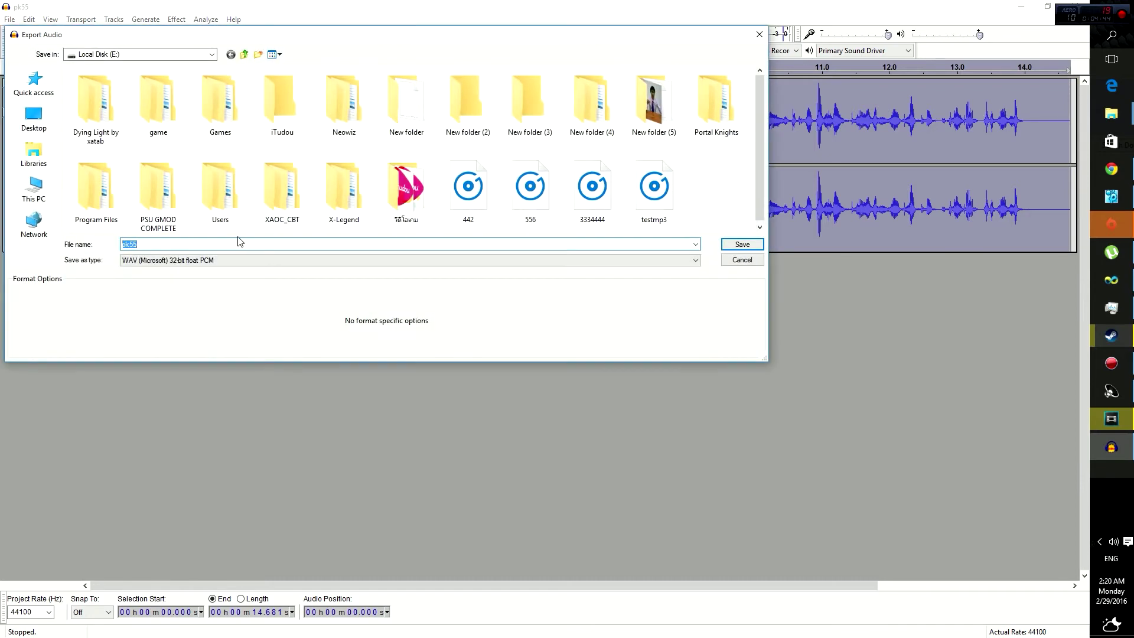
pyautogui.click(216, 260)
pyautogui.click(215, 260)
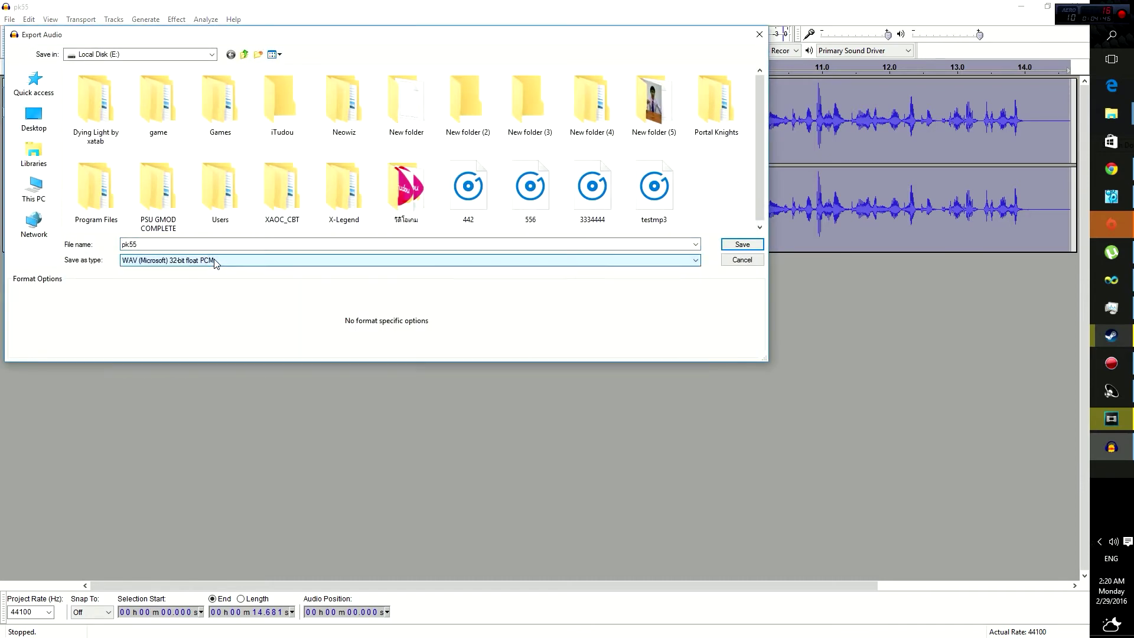
pyautogui.click(141, 244)
pyautogui.doubleClick(140, 244)
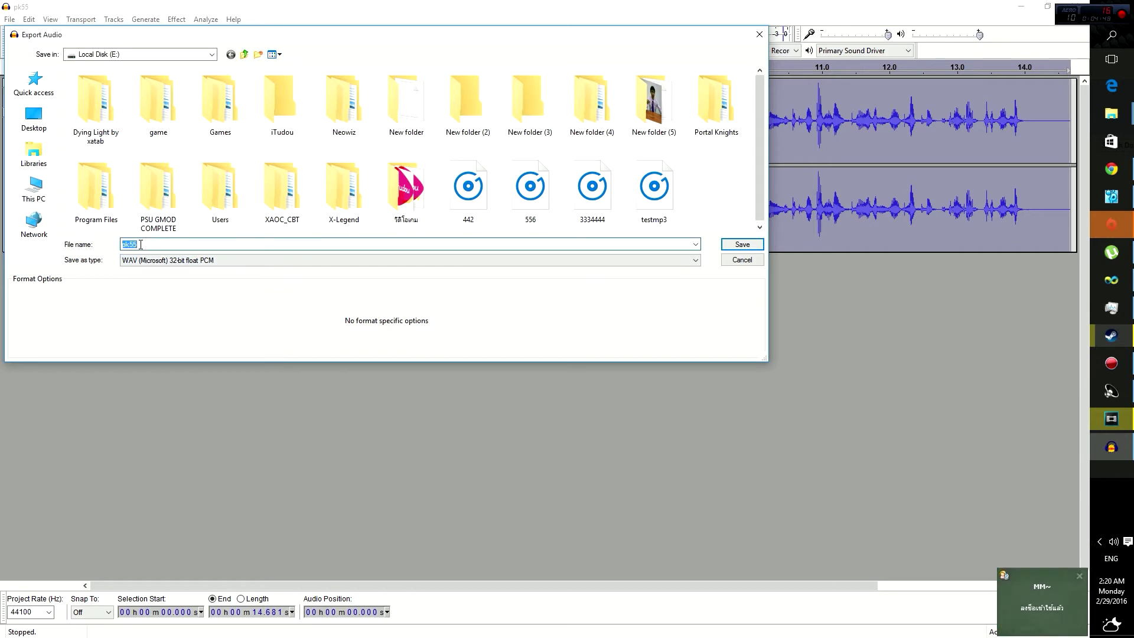
pyautogui.scroll(-1, 679, 171)
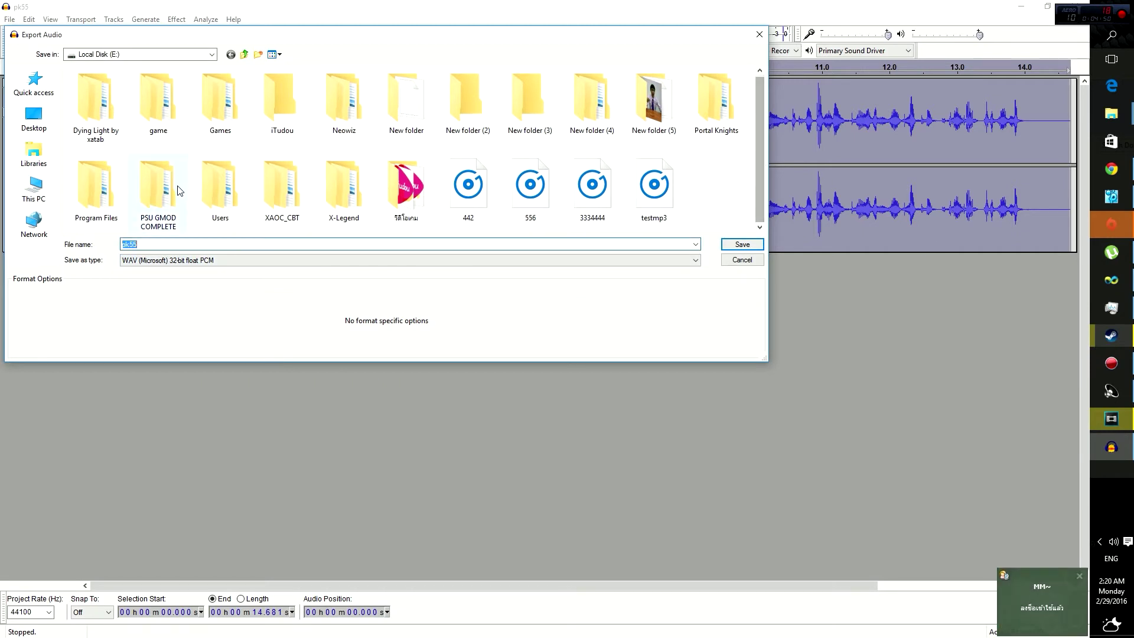
pyautogui.click(166, 242)
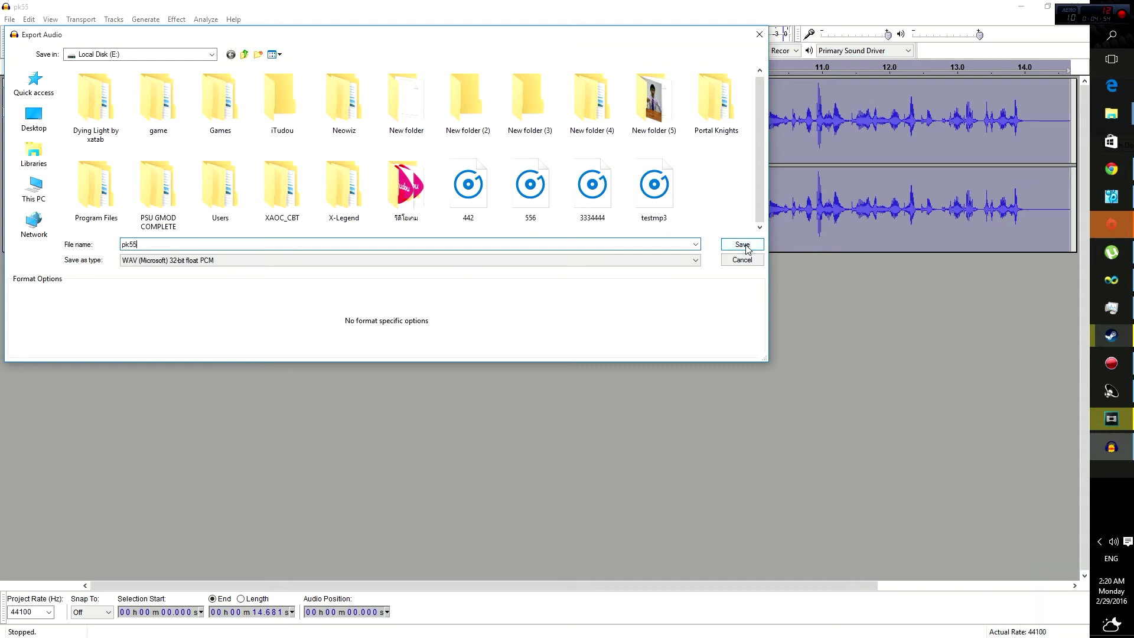
pyautogui.click(743, 244)
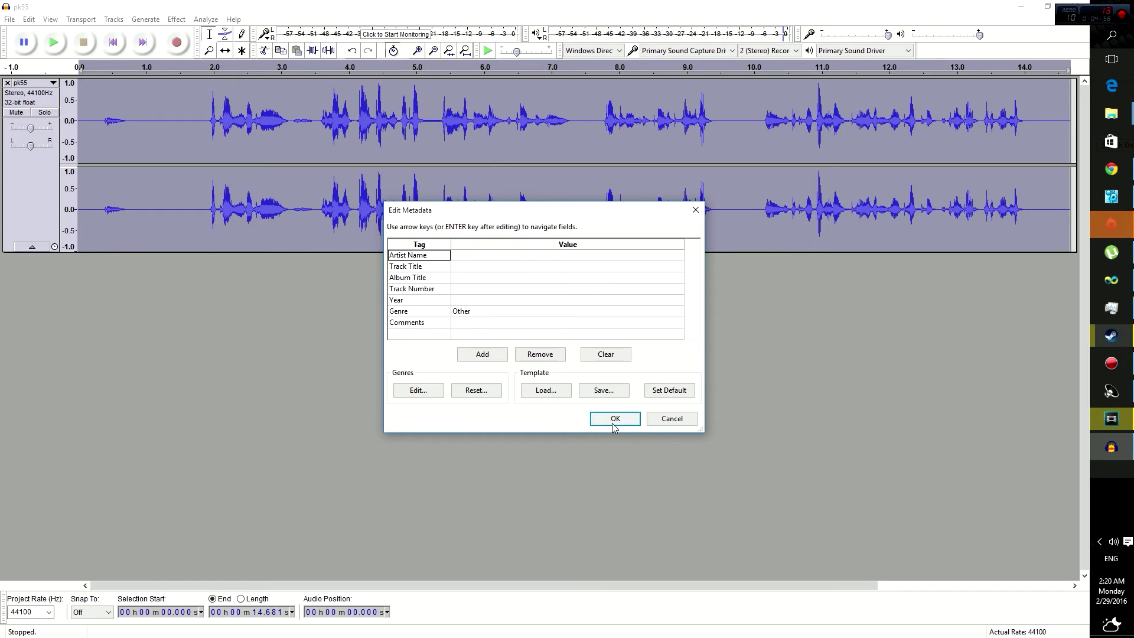
pyautogui.click(612, 421)
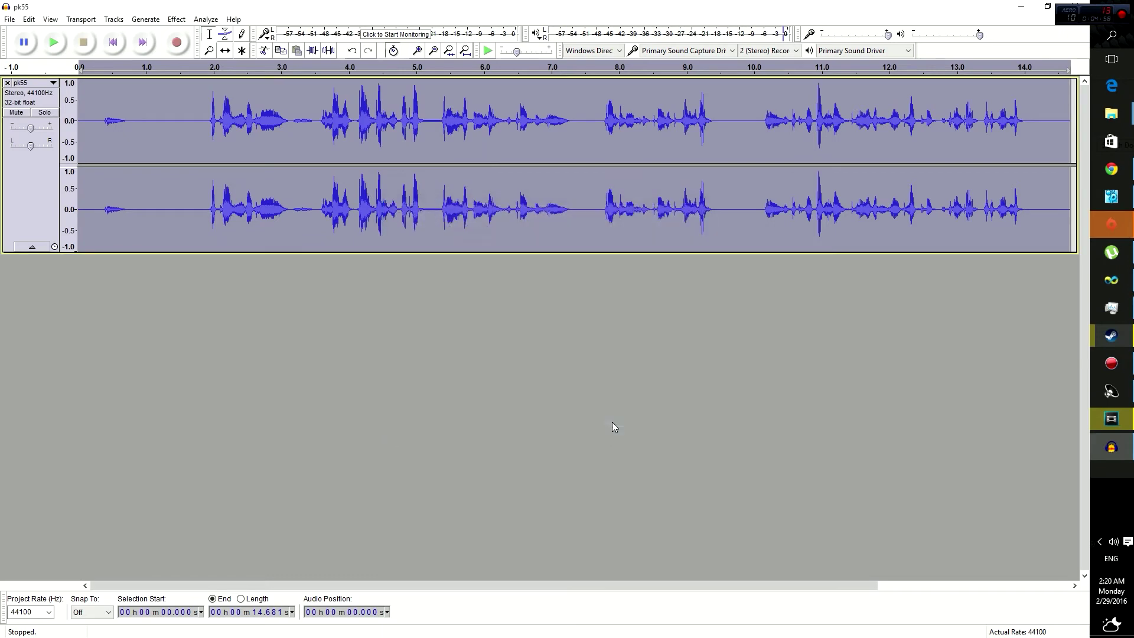
# Step: Locate the exported pk55 WAV file on Local Disk (E:) in File Explorer
pyautogui.click(1113, 115)
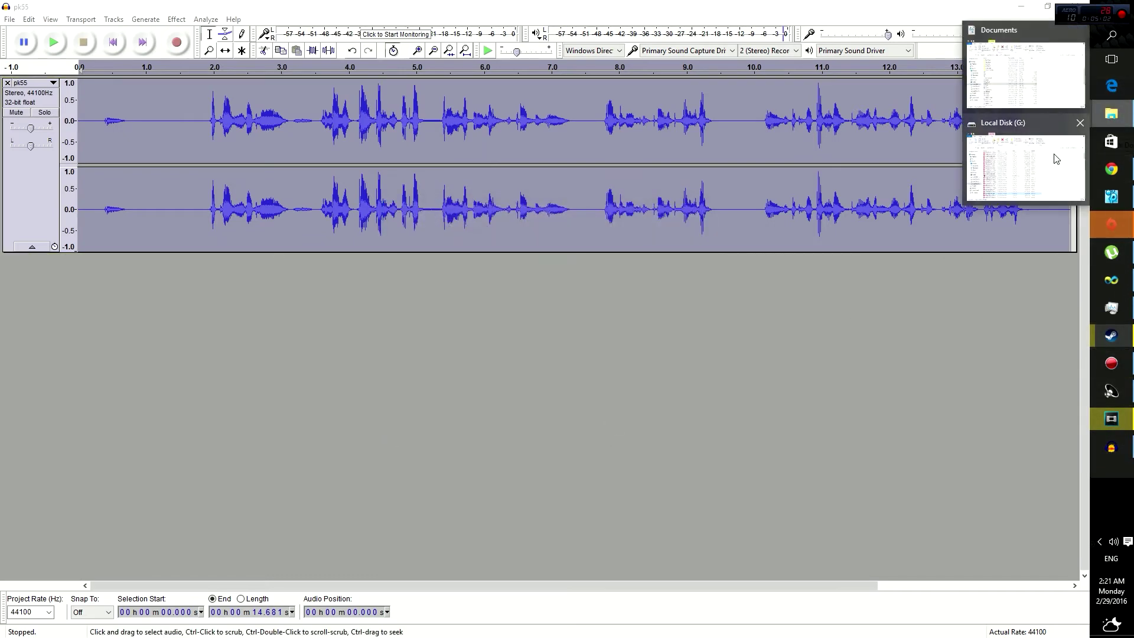
pyautogui.click(1004, 66)
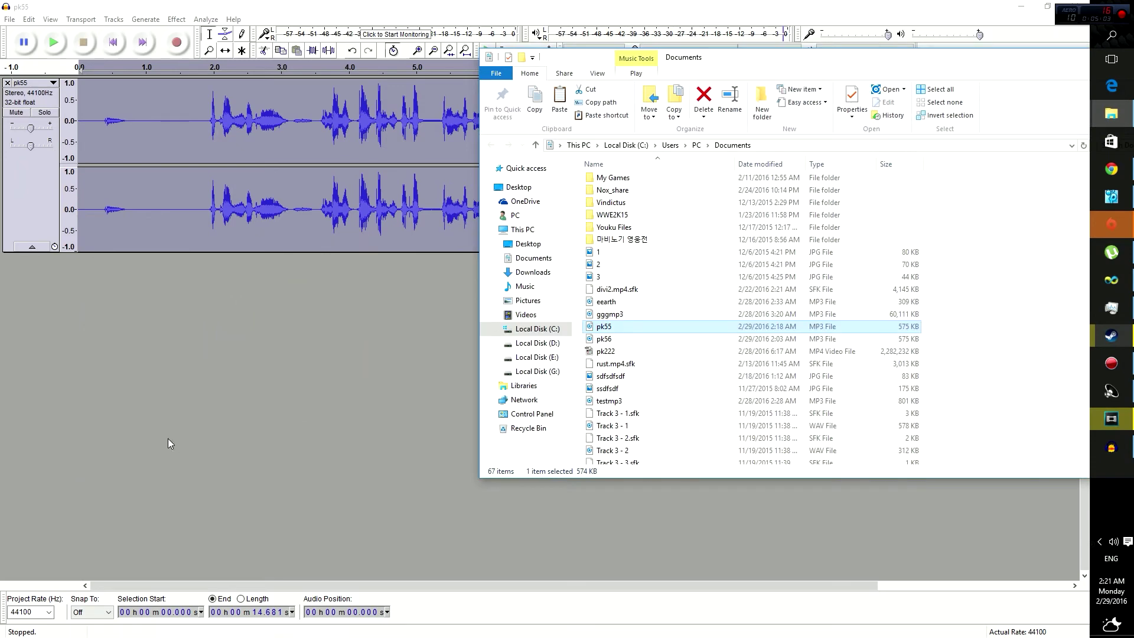
pyautogui.click(537, 357)
pyautogui.scroll(-5, 623, 399)
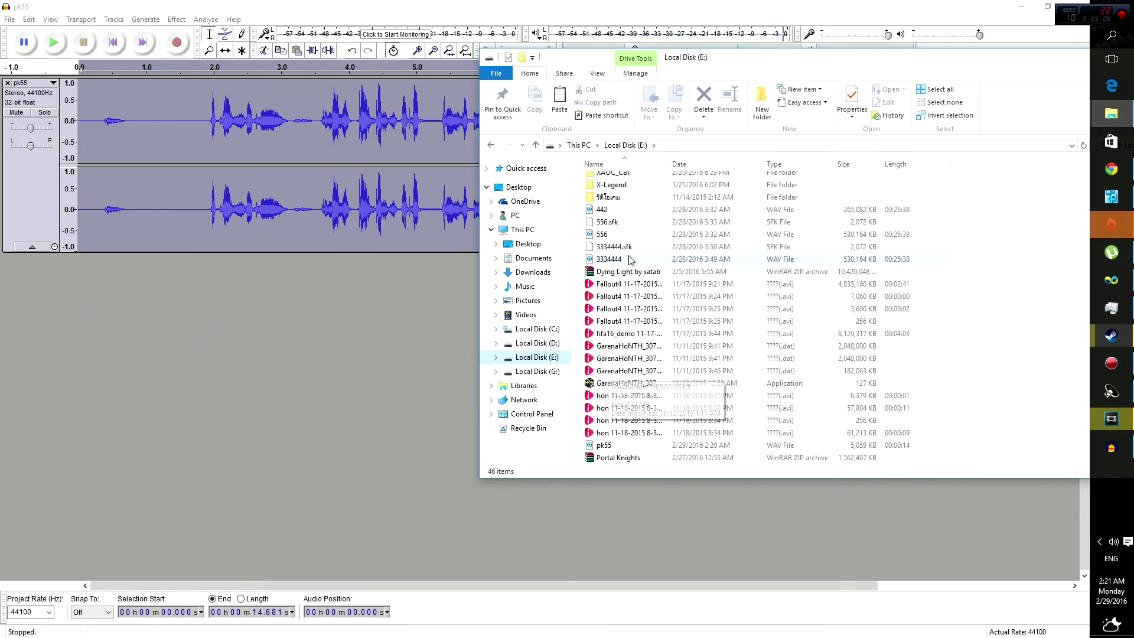
pyautogui.click(612, 236)
pyautogui.scroll(-3, 614, 248)
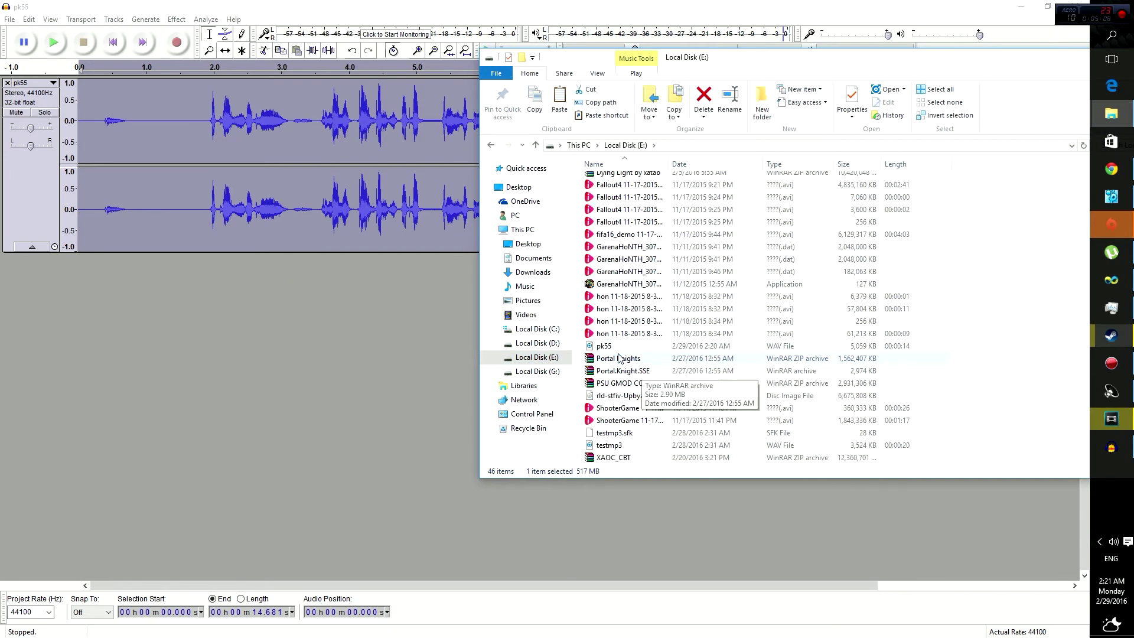
# Step: Switch to Vegas Pro, dismiss the finished render dialog and insert an empty audio track above the original microphone track
pyautogui.click(1111, 419)
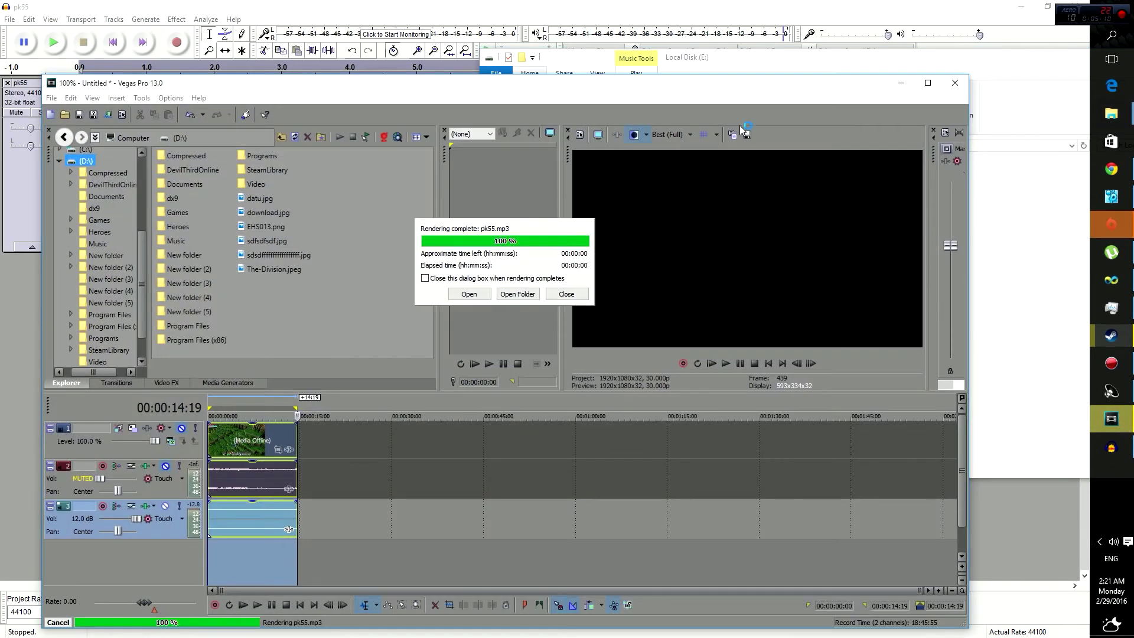
pyautogui.click(568, 294)
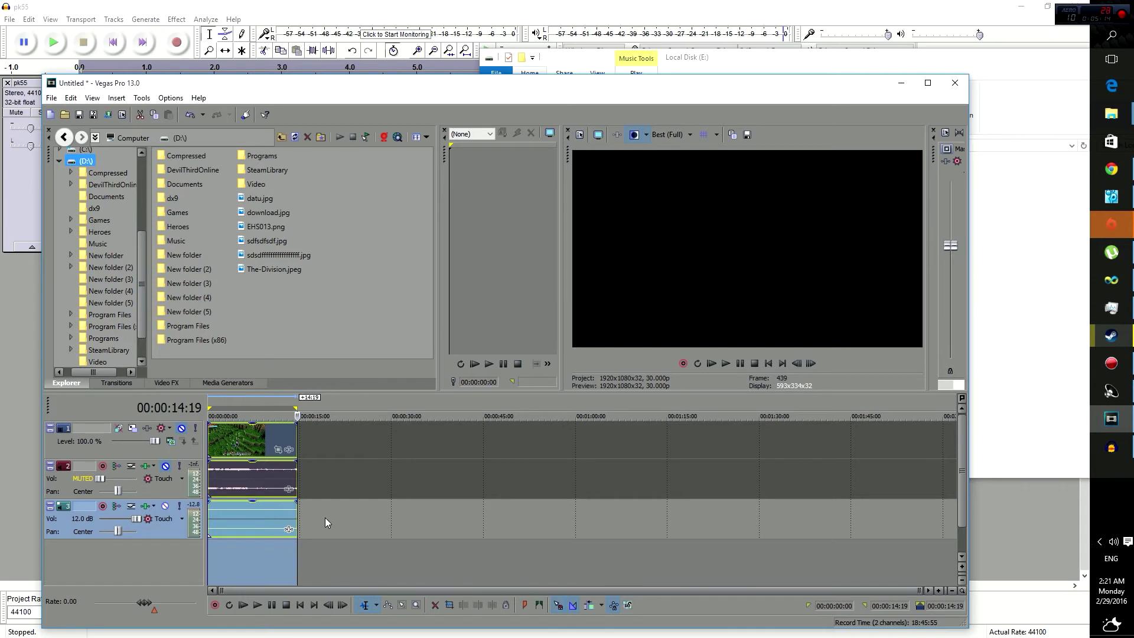
pyautogui.rightClick(307, 515)
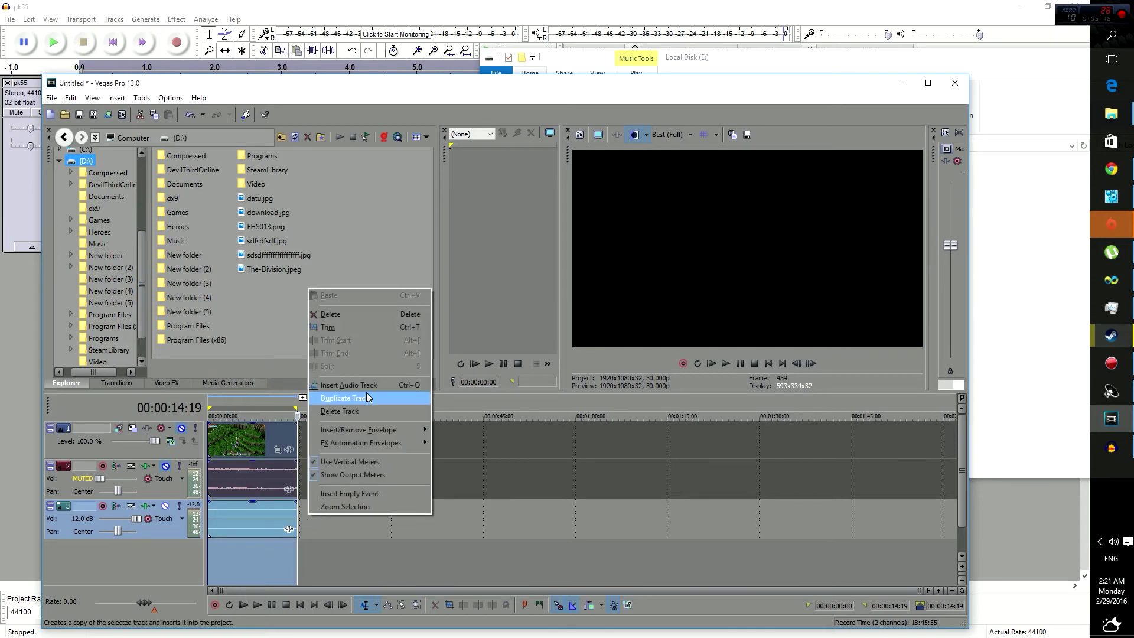
pyautogui.click(368, 385)
pyautogui.click(282, 513)
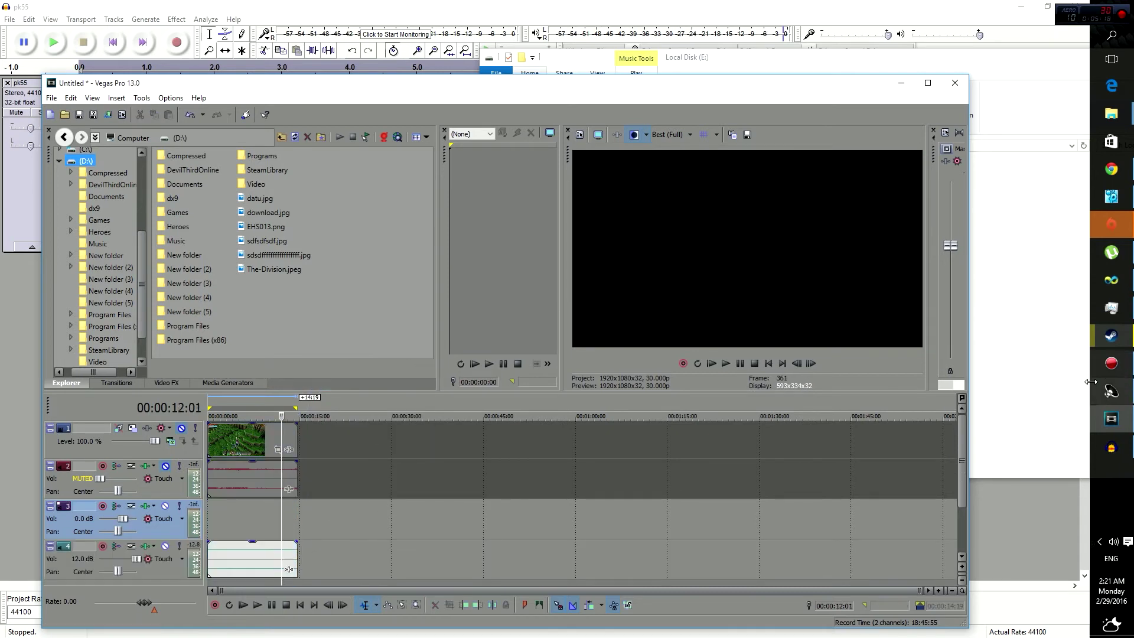
# Step: Place the pk55 WAV file from Local Disk (E:) at the start of the new third track
pyautogui.click(1004, 160)
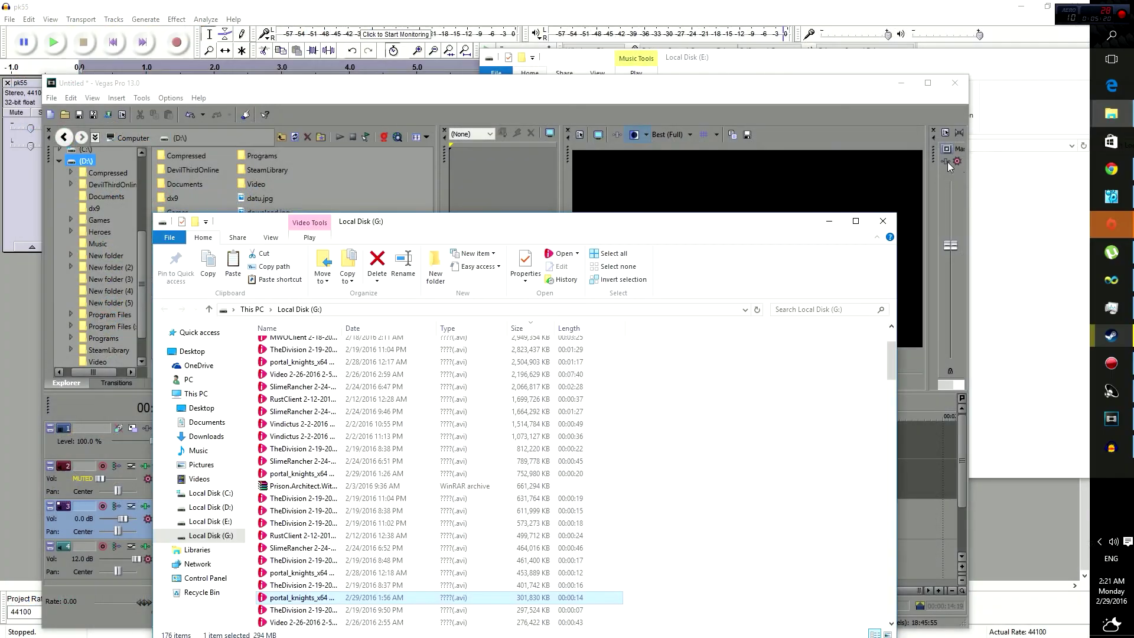
pyautogui.moveTo(593, 230); pyautogui.dragTo(805, 138)
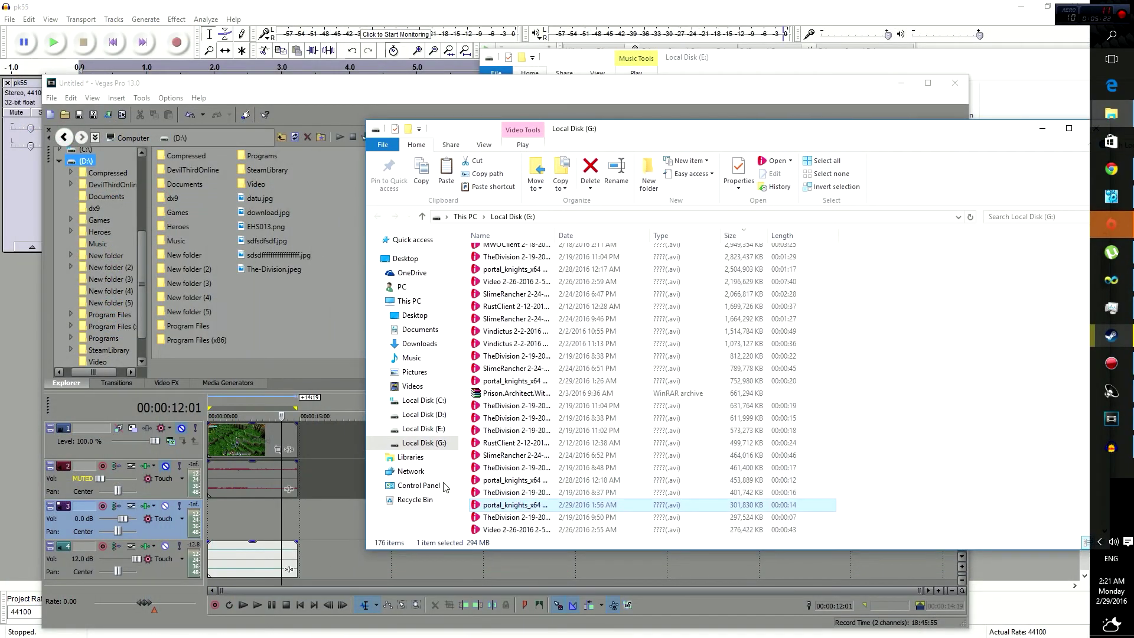
pyautogui.scroll(-8, 620, 461)
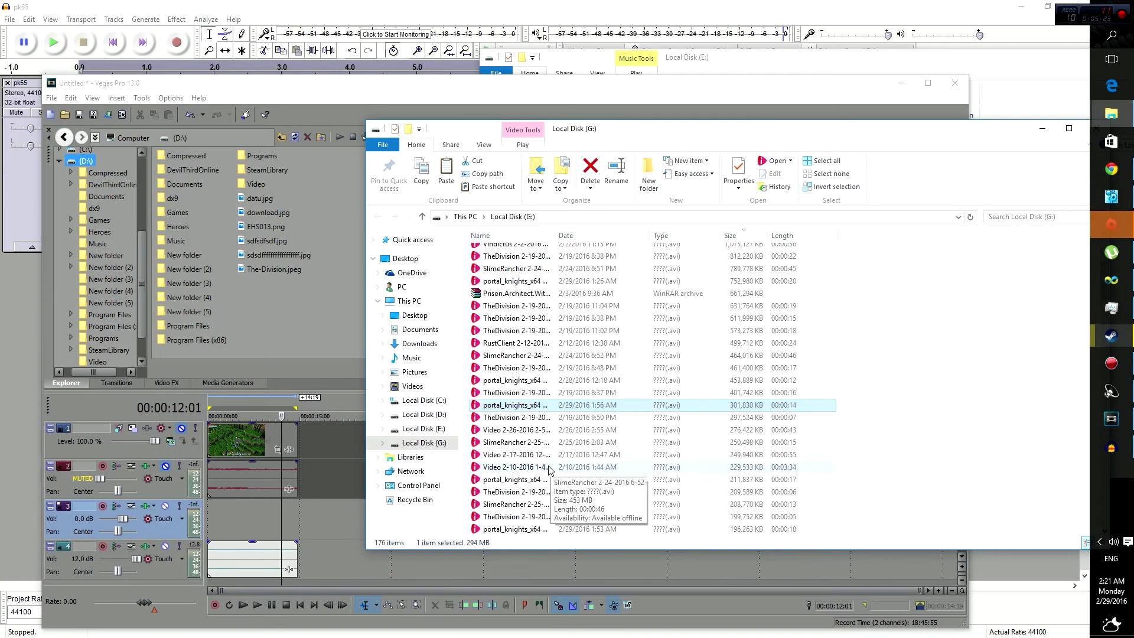
pyautogui.click(429, 434)
pyautogui.scroll(-7, 531, 467)
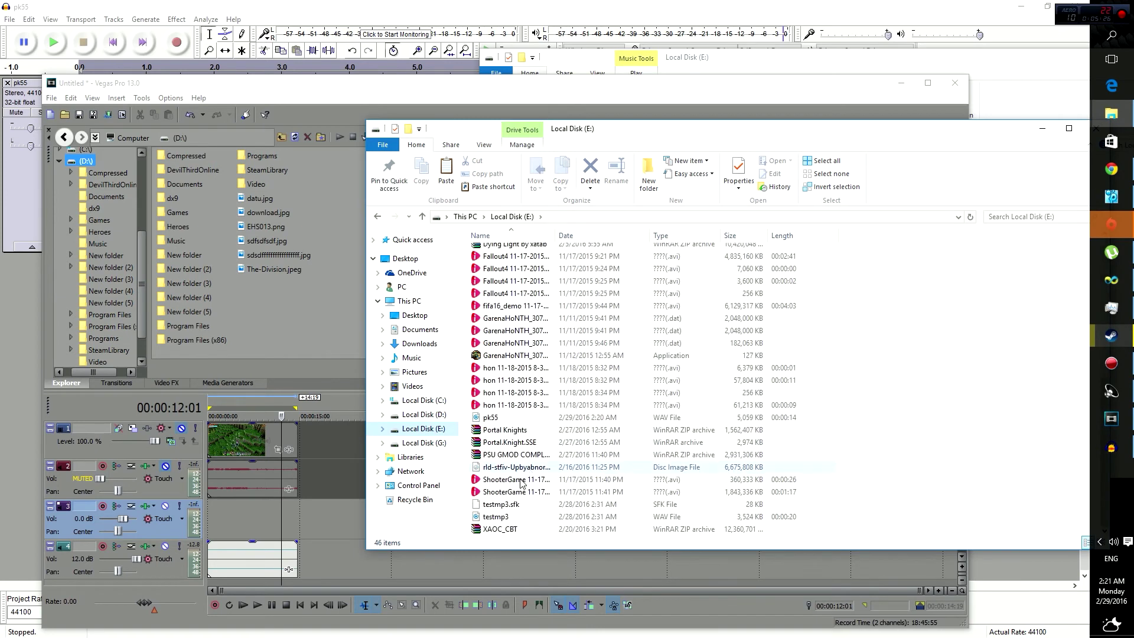
pyautogui.moveTo(490, 417); pyautogui.dragTo(214, 513)
# Step: Preview from the start with the video and second track unmuted, the second track's volume at -46.8 dB and the cleaned third track muted
pyautogui.click(216, 482)
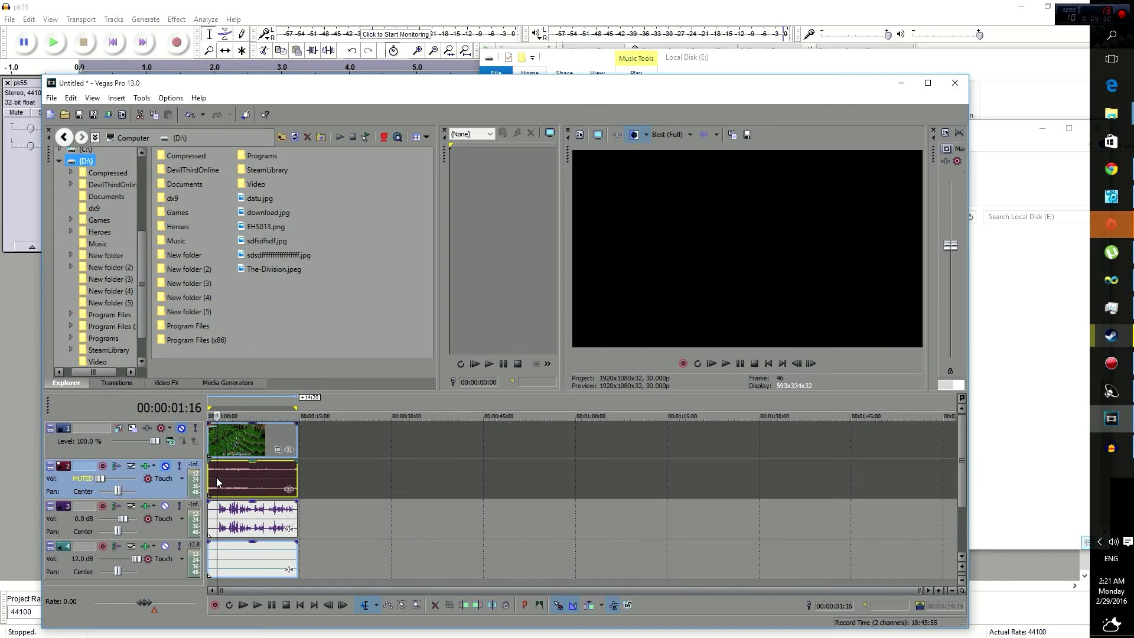
pyautogui.click(210, 443)
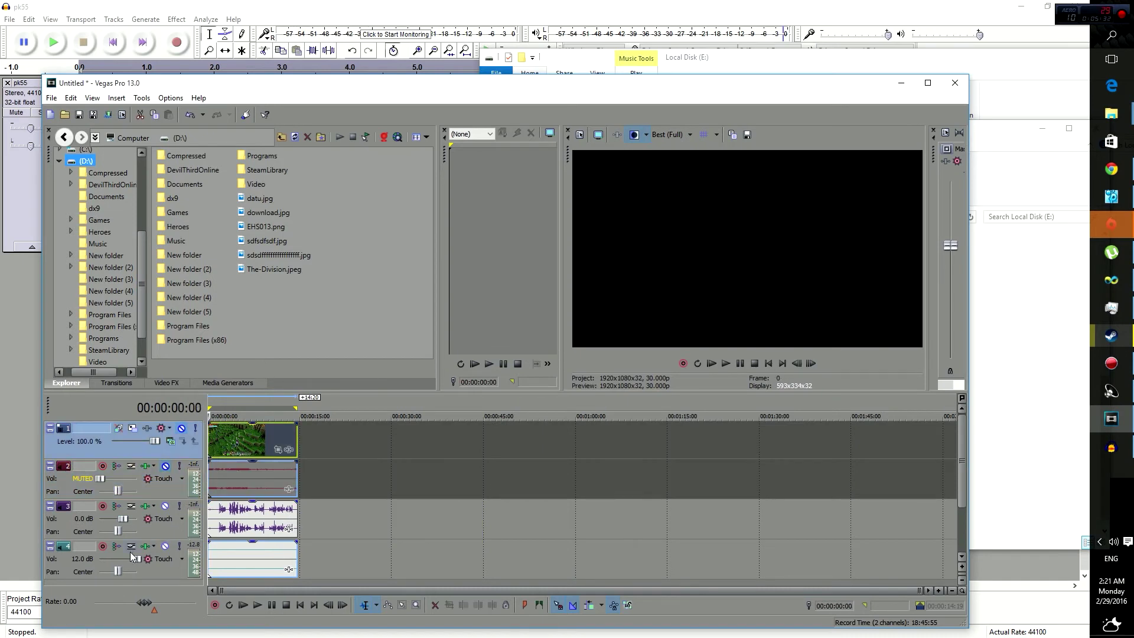
pyautogui.click(164, 506)
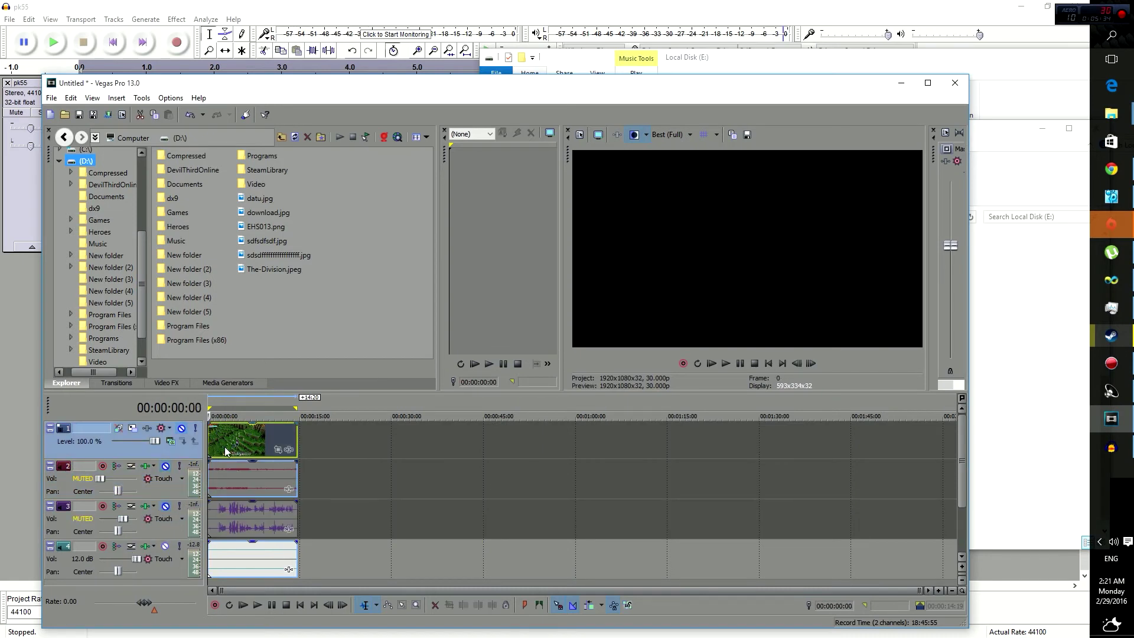
pyautogui.click(180, 429)
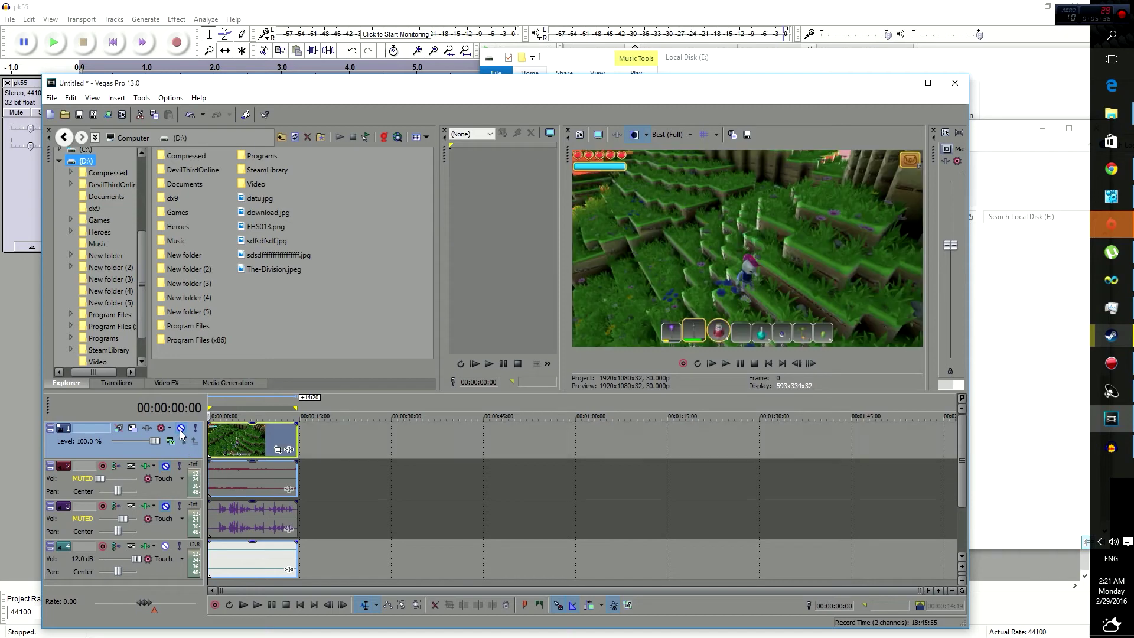
pyautogui.click(165, 466)
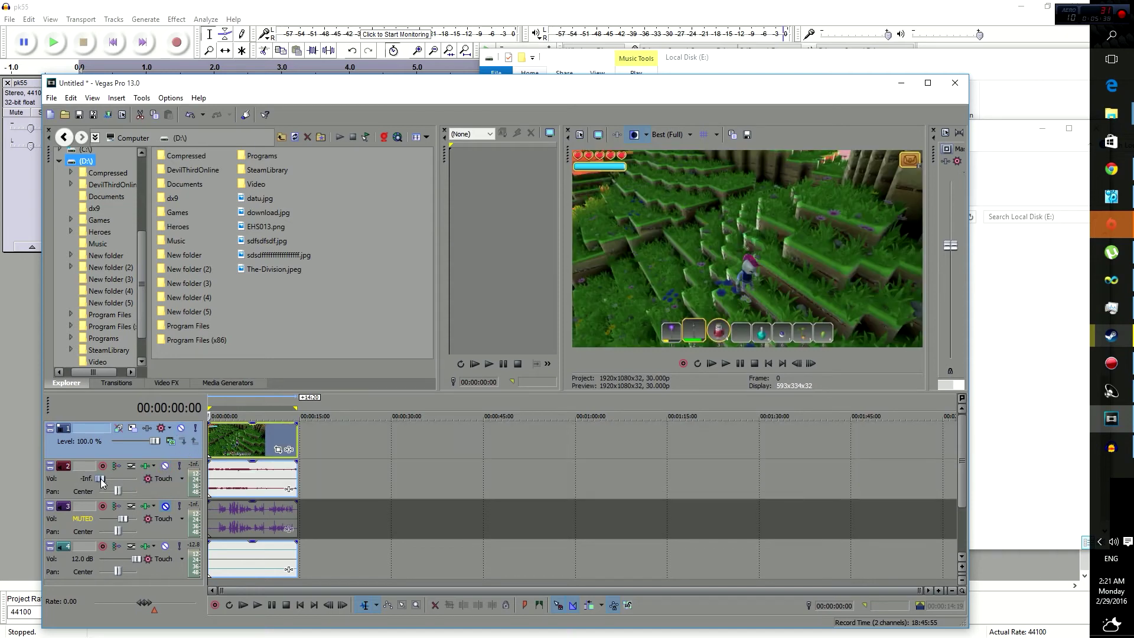
pyautogui.click(722, 364)
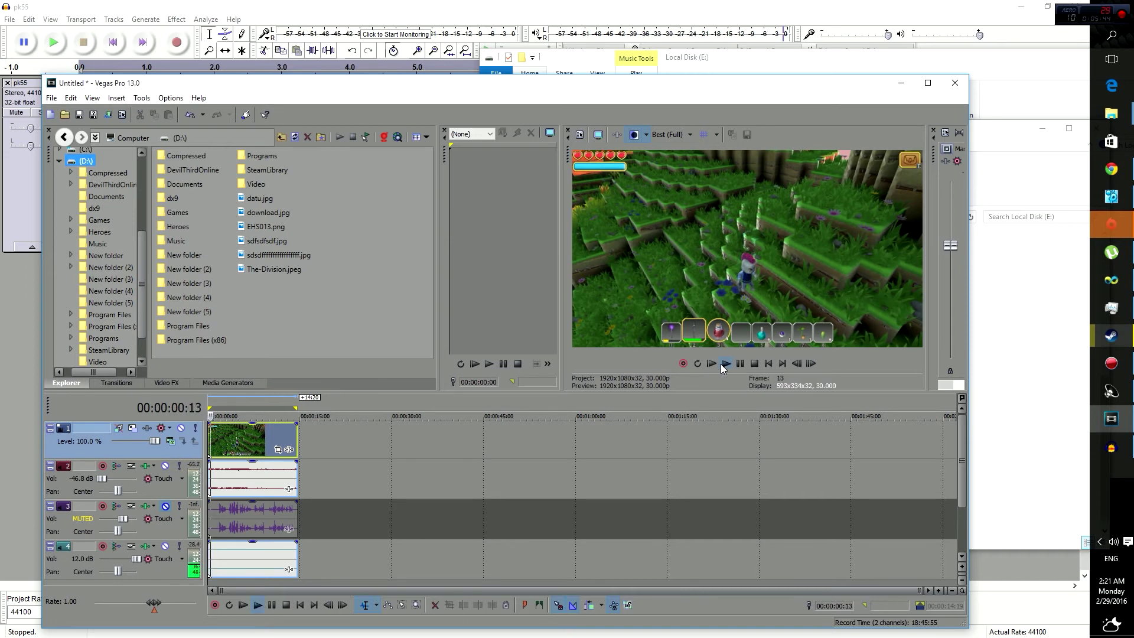
pyautogui.click(754, 364)
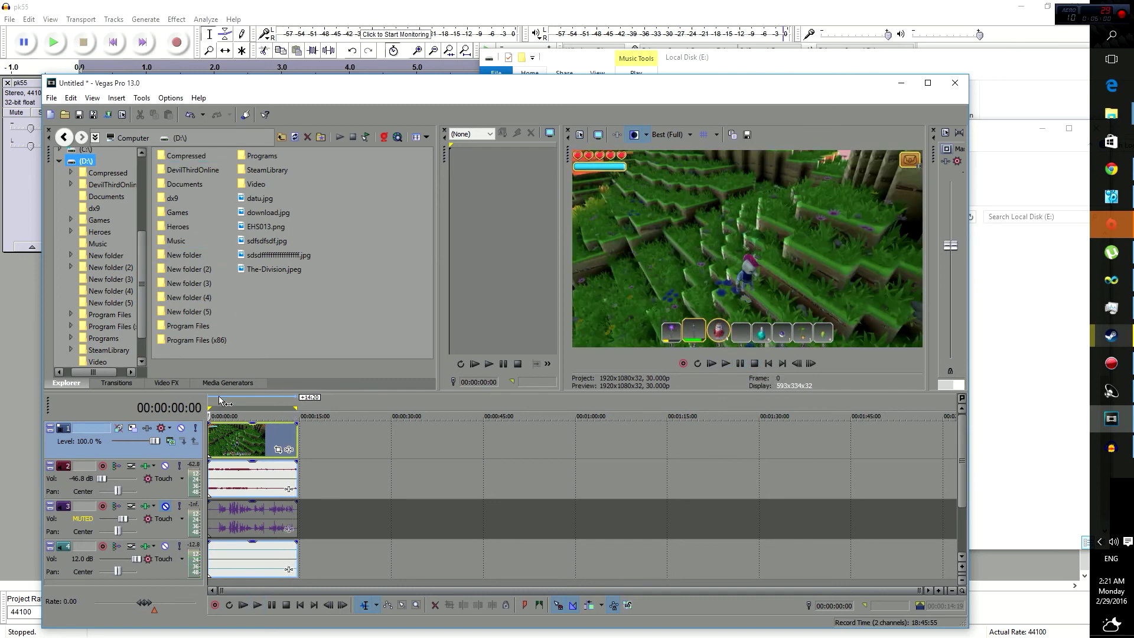
# Step: Mute the original microphone track, unmute the cleaned third track and play the project from the start
pyautogui.click(166, 546)
pyautogui.click(165, 506)
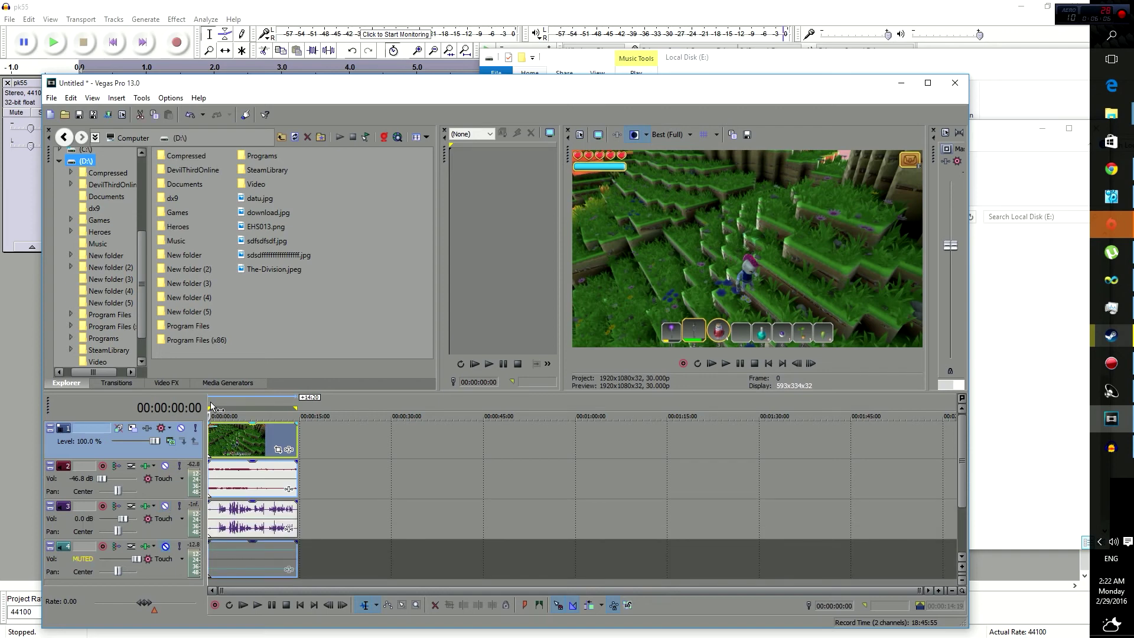
pyautogui.click(726, 364)
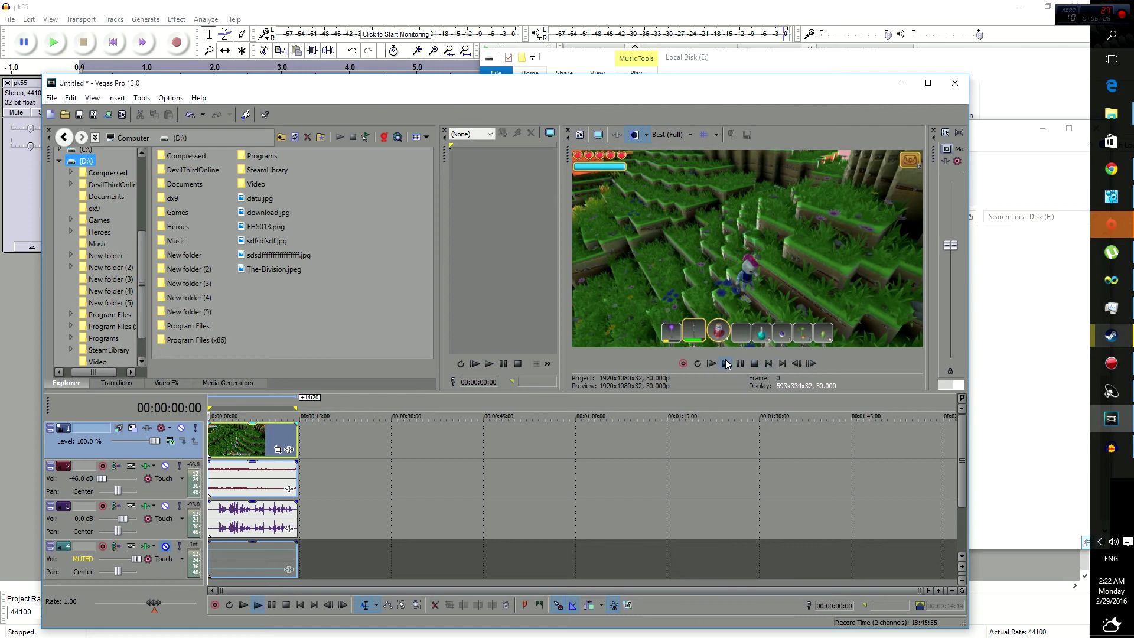